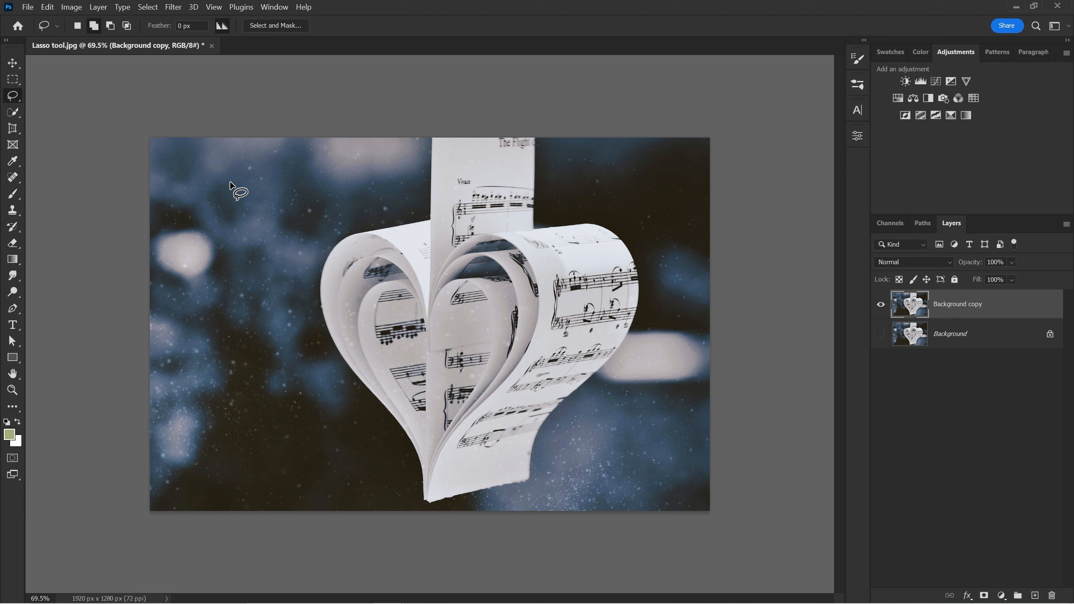
# Step: Draw a loose freehand lasso selection around the hanging paper heart, closing it near its starting point
pyautogui.moveTo(247, 174)
pyautogui.mouseDown()
pyautogui.moveTo(259, 263)
pyautogui.moveTo(315, 424)
pyautogui.mouseUp()
pyautogui.moveTo(584, 513)
pyautogui.mouseDown()
pyautogui.moveTo(655, 428)
pyautogui.moveTo(677, 273)
pyautogui.moveTo(632, 154)
pyautogui.moveTo(585, 97)
pyautogui.moveTo(354, 40)
pyautogui.mouseUp()
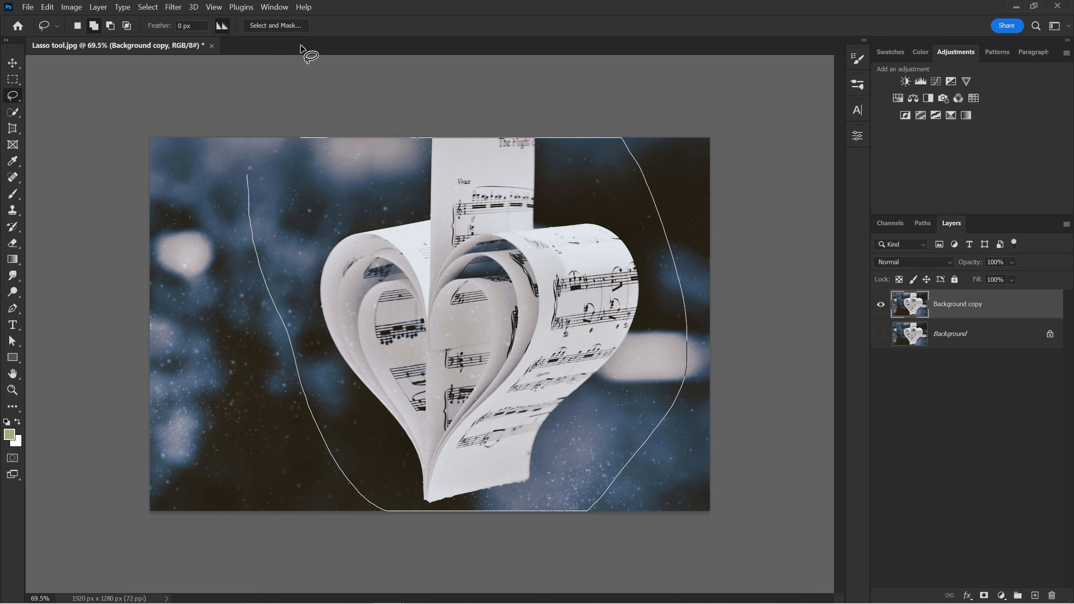
pyautogui.moveTo(286, 72); pyautogui.dragTo(280, 185)
pyautogui.moveTo(248, 188); pyautogui.dragTo(247, 186)
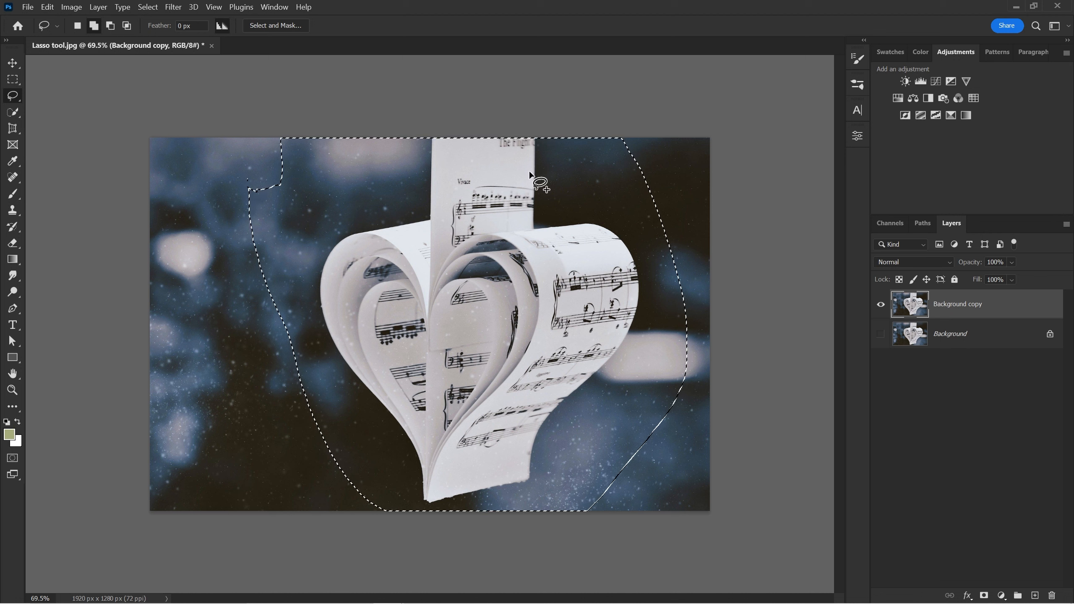
# Step: Try a layer mask from the loose selection on Background copy, undo it and deselect
pyautogui.click(983, 595)
pyautogui.hotkey('ctrl', 'z')
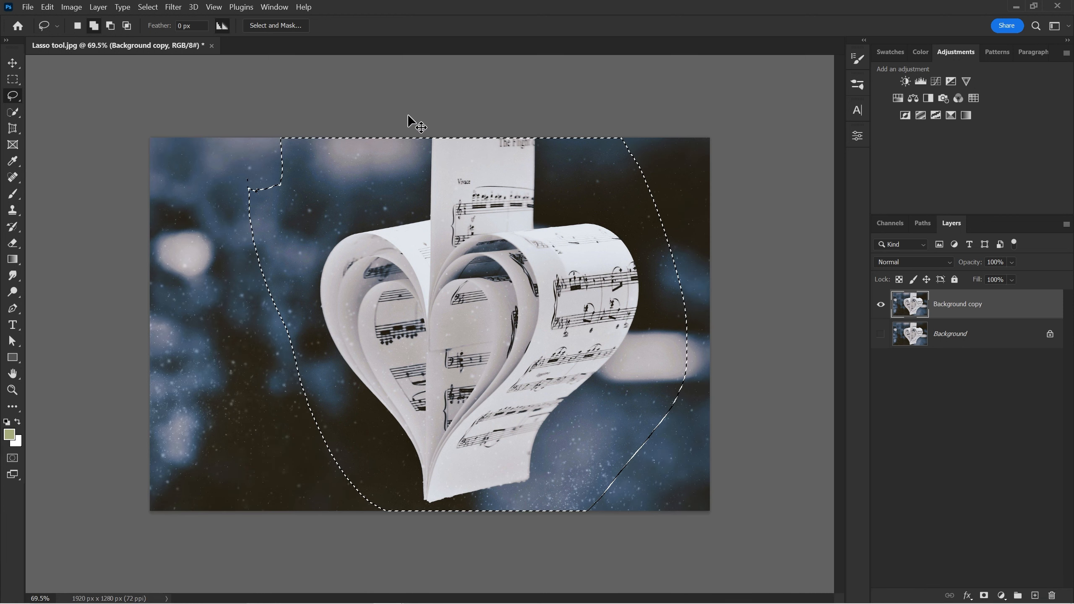
pyautogui.hotkey('ctrl', 'd')
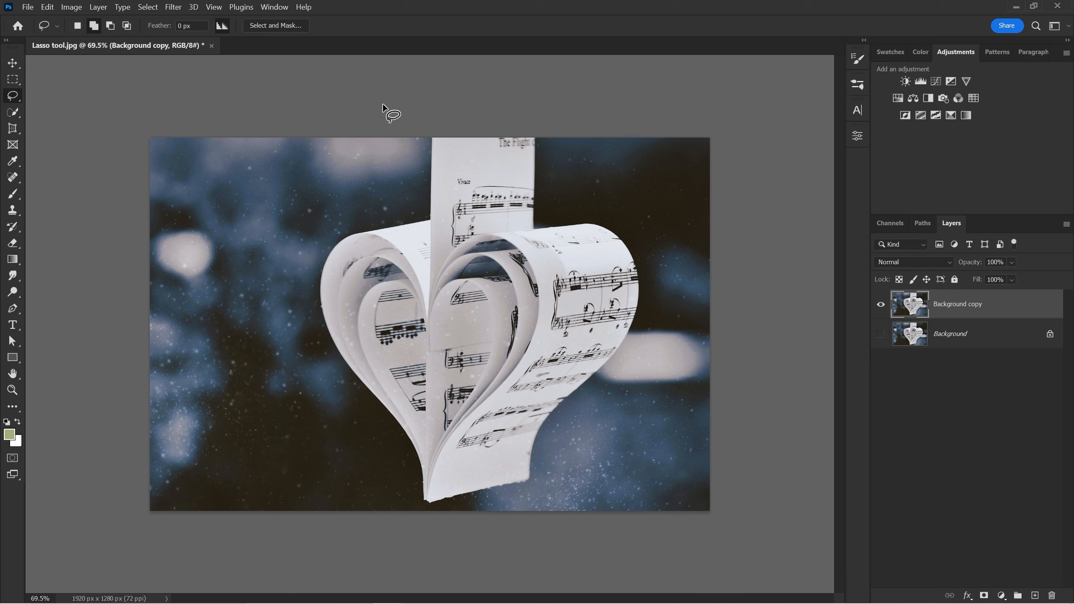
pyautogui.click(274, 6)
pyautogui.click(322, 80)
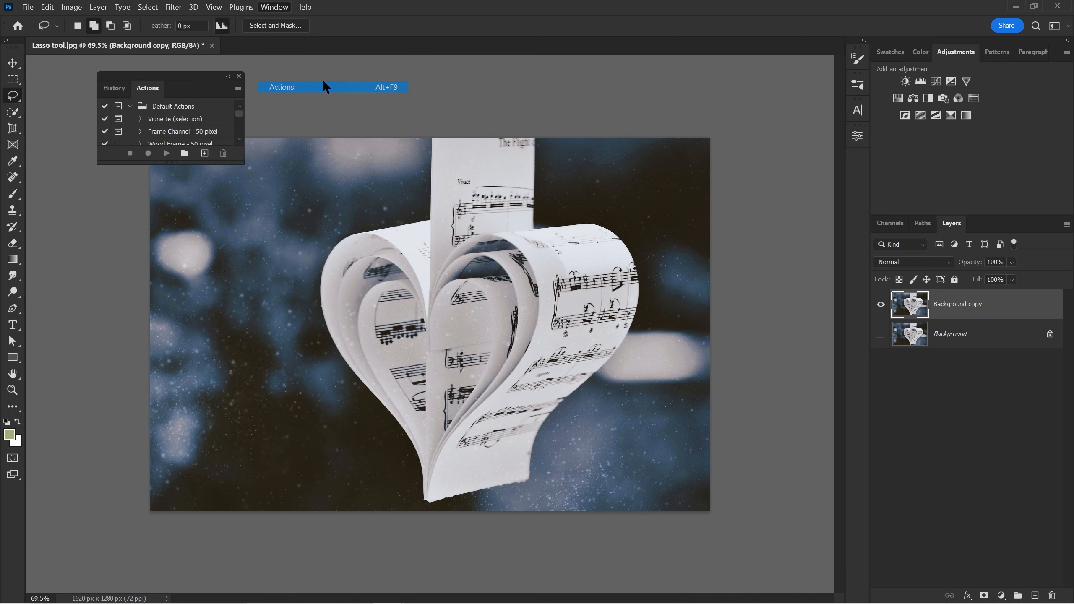
pyautogui.click(239, 76)
# Step: Lasso a rough, irregular area around the paper heart, try deleting its contents, undo that and clear the selection
pyautogui.moveTo(246, 363)
pyautogui.mouseDown()
pyautogui.moveTo(386, 444)
pyautogui.moveTo(689, 542)
pyautogui.mouseUp()
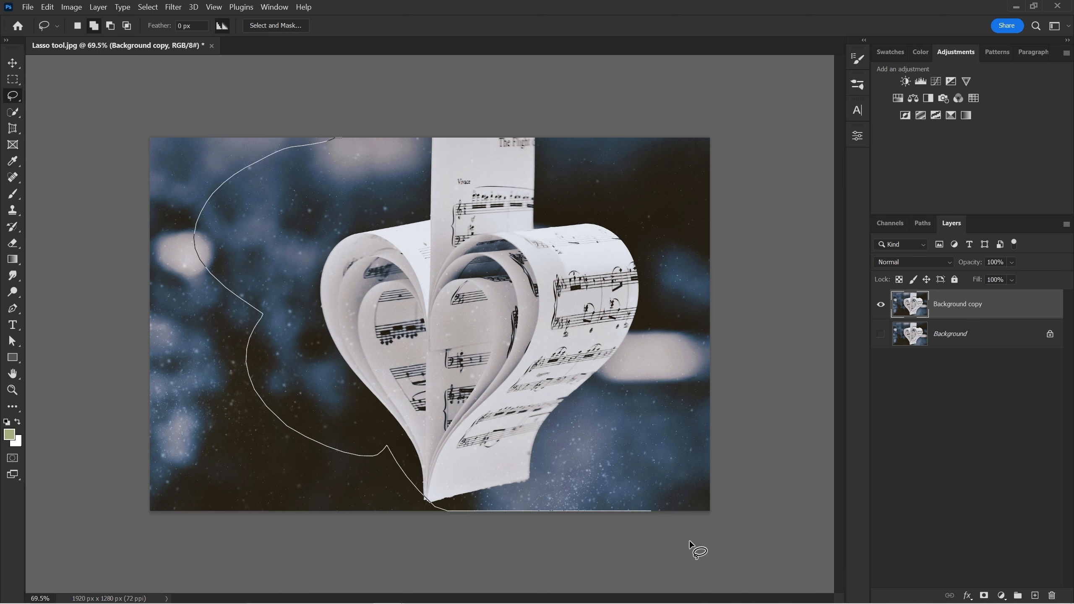
pyautogui.moveTo(280, 88); pyautogui.dragTo(280, 89)
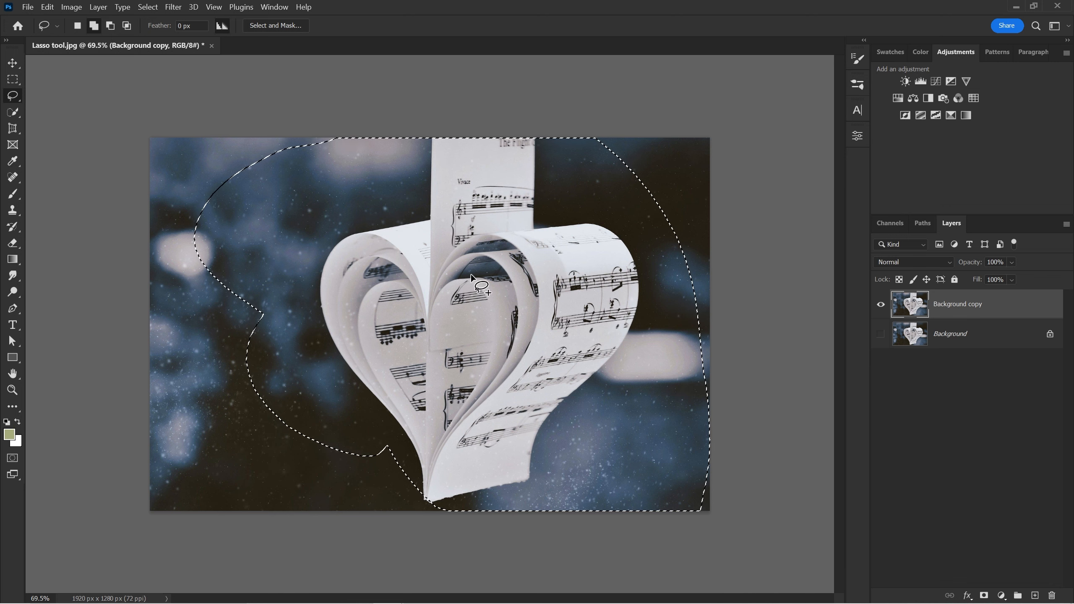
pyautogui.press('Delete')
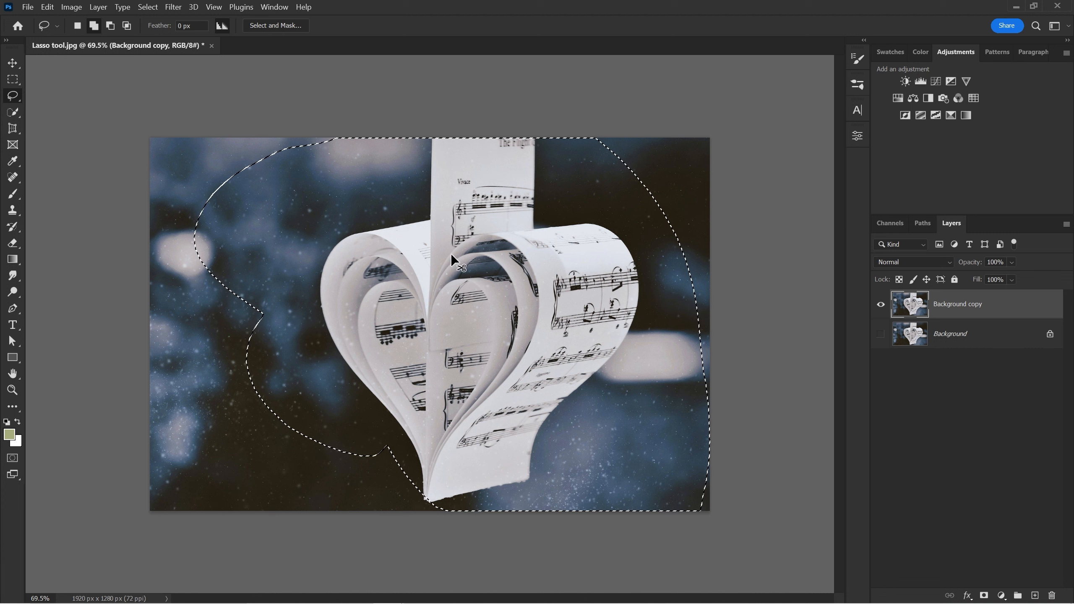
pyautogui.hotkey('ctrl', 'z')
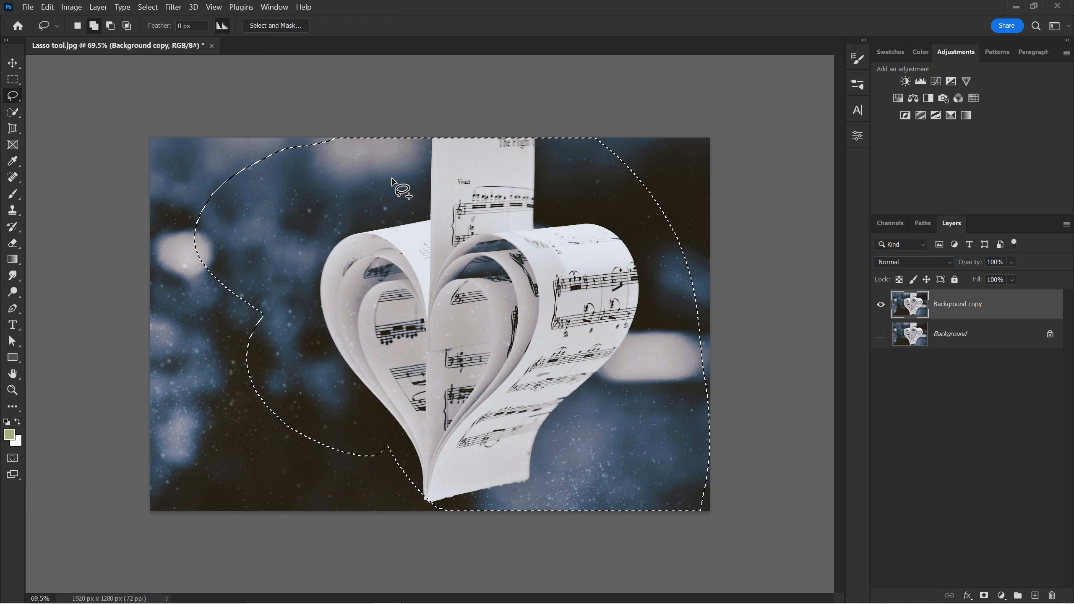
pyautogui.click(425, 195)
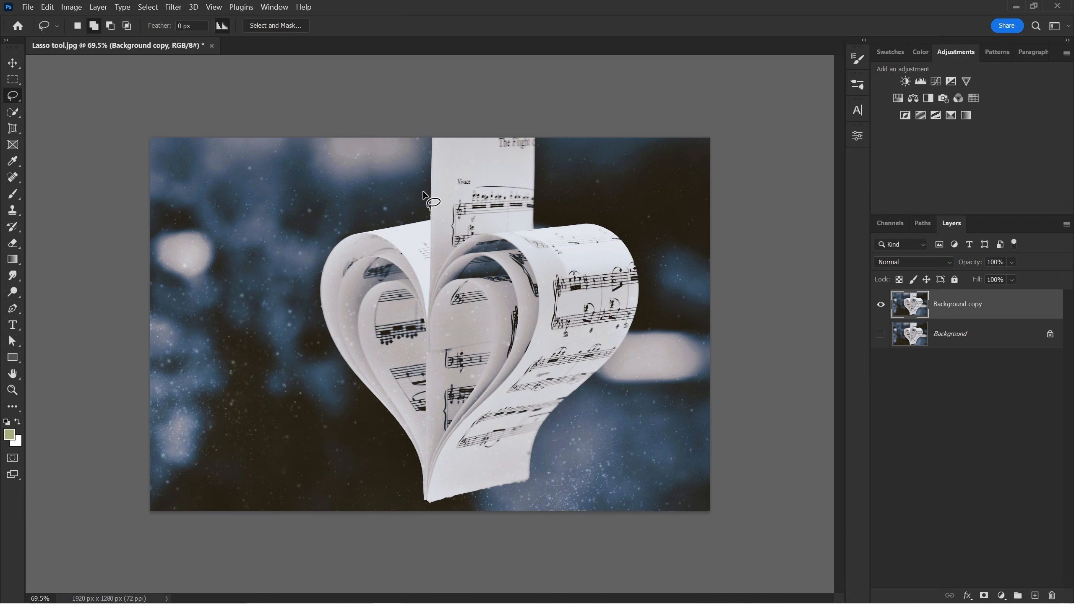
# Step: Trace the paper heart's left edge with the lasso, add a second area continuing down that edge, and deselect everything
pyautogui.scroll(5, 423, 164)
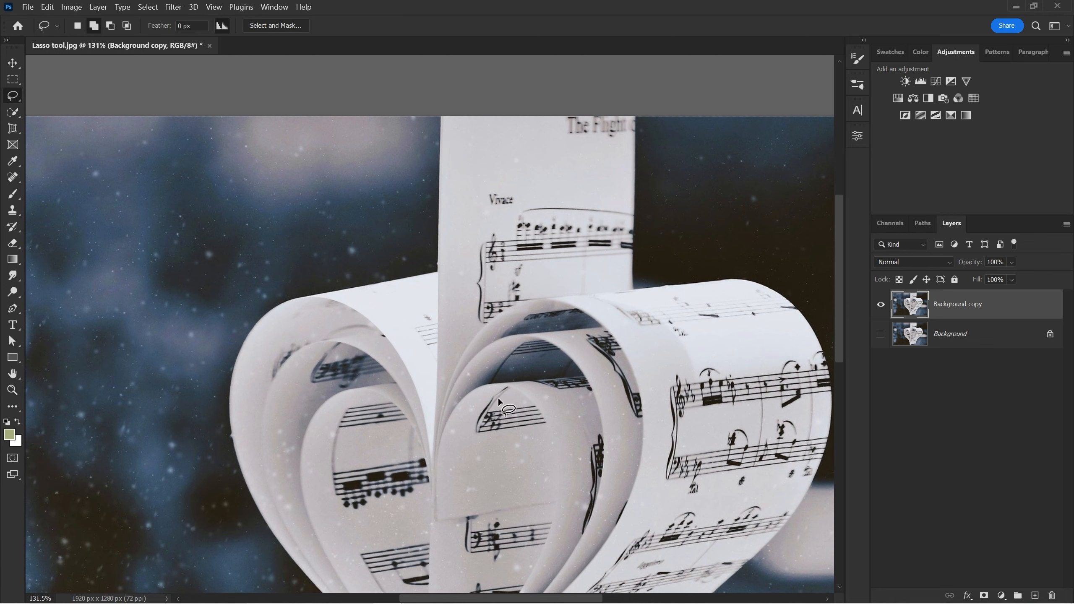
pyautogui.moveTo(566, 380); pyautogui.dragTo(545, 262)
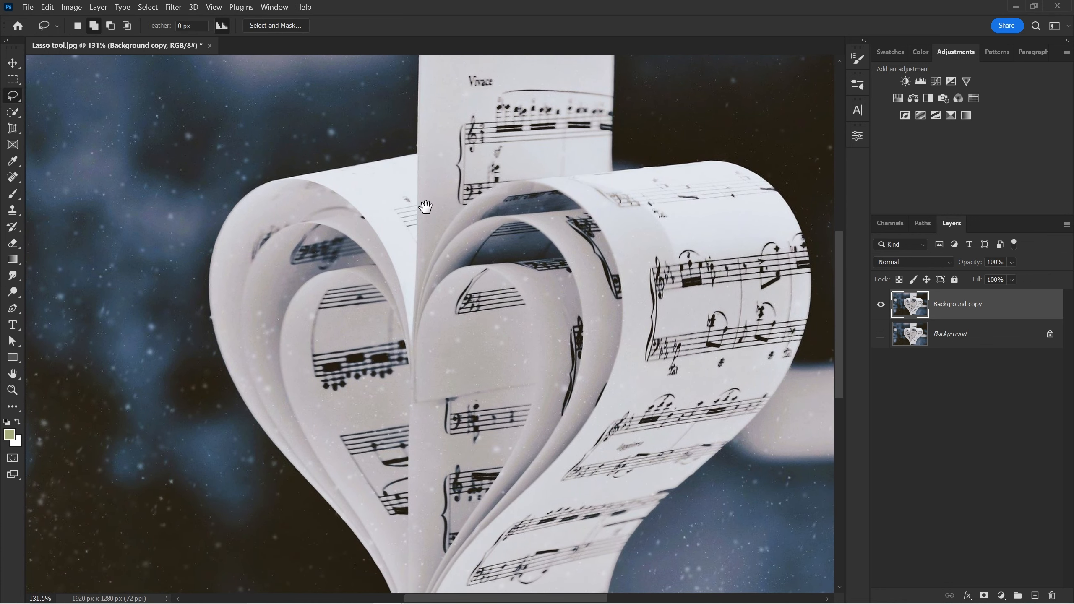
pyautogui.moveTo(425, 206); pyautogui.dragTo(434, 287)
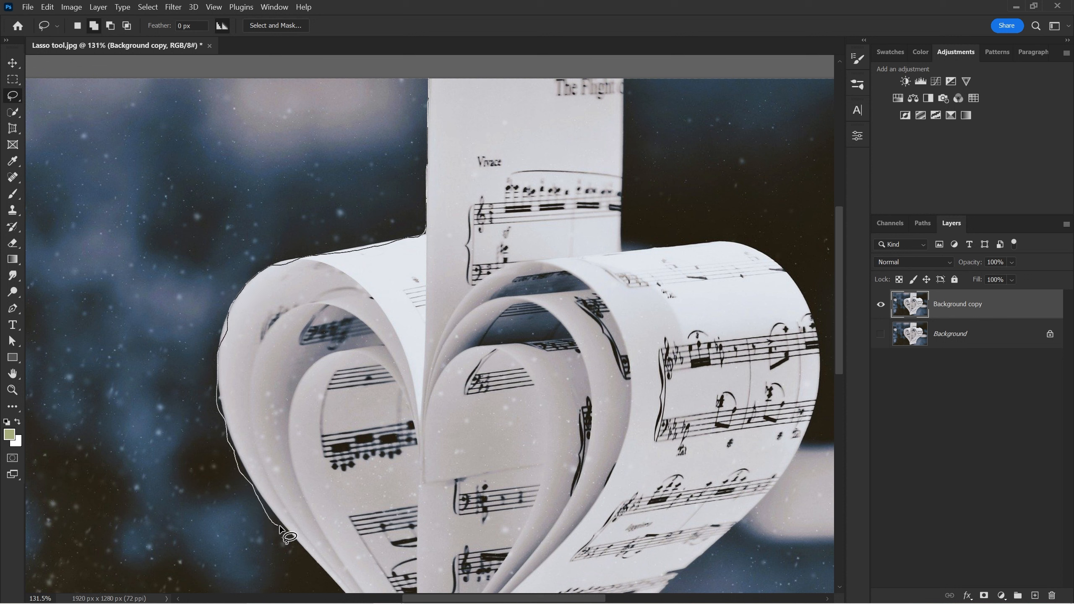
pyautogui.moveTo(279, 526); pyautogui.dragTo(285, 521)
pyautogui.scroll(-3, 271, 465)
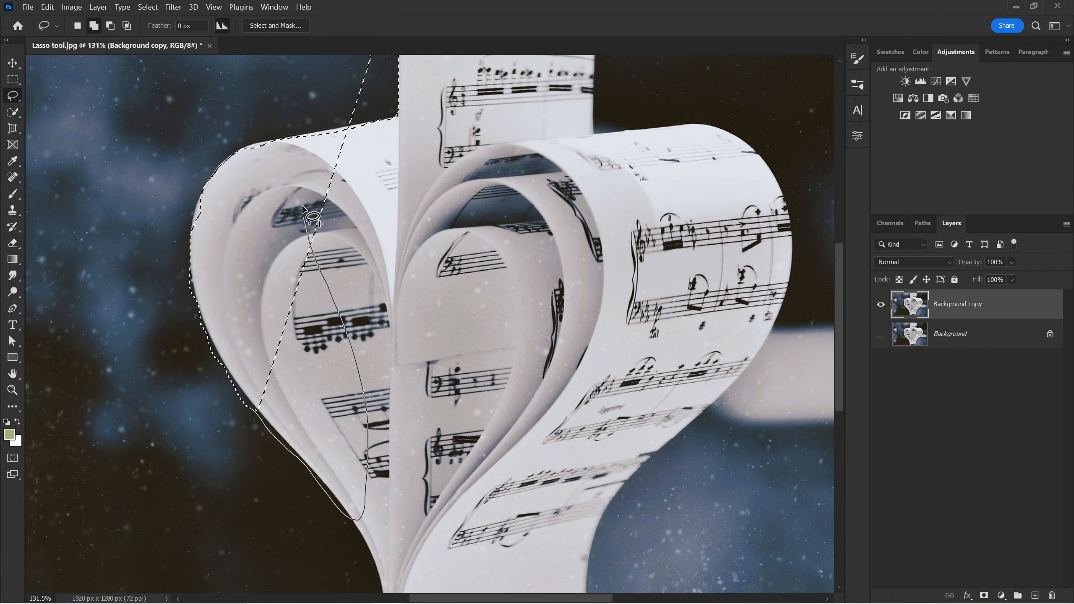
pyautogui.moveTo(304, 212); pyautogui.dragTo(304, 211)
pyautogui.scroll(3, 338, 219)
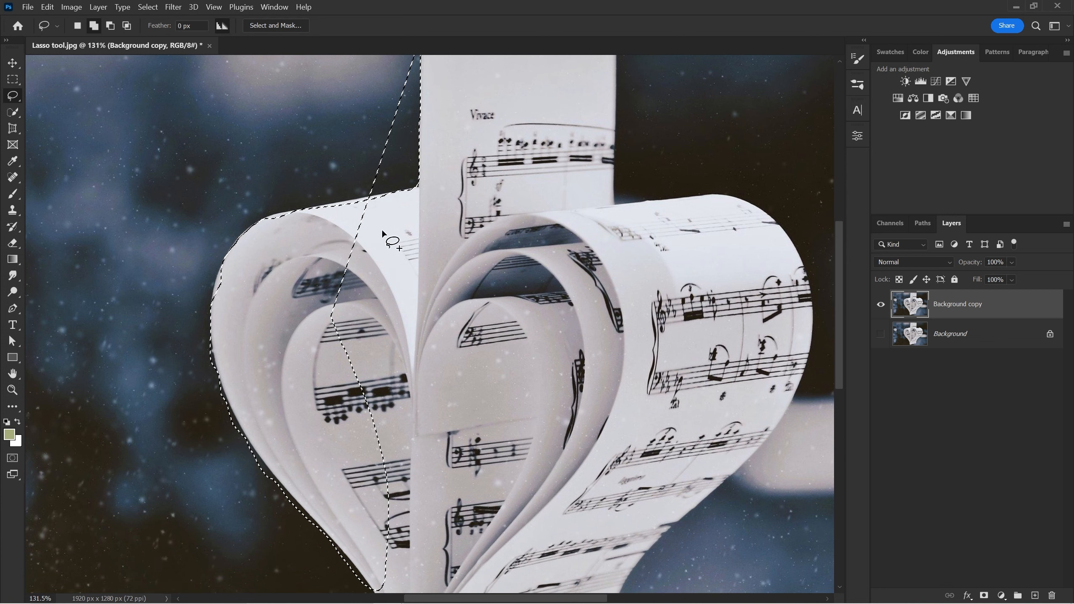
pyautogui.hotkey('ctrl', 'd')
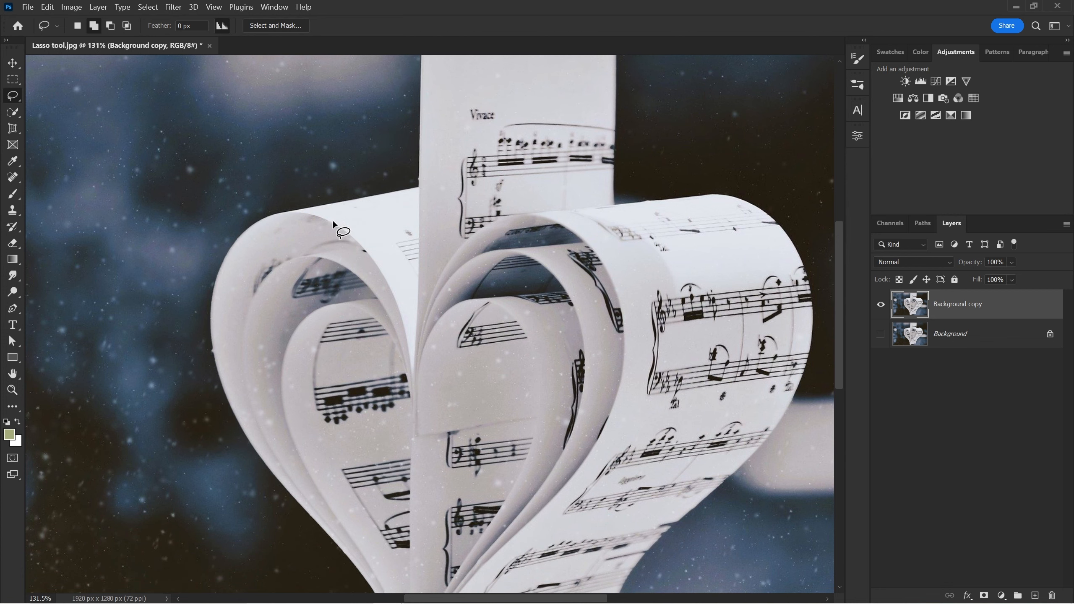
# Step: Lasso the blurred background left of the paper heart, following the paper strip and the heart's left outline closely
pyautogui.scroll(2, 334, 224)
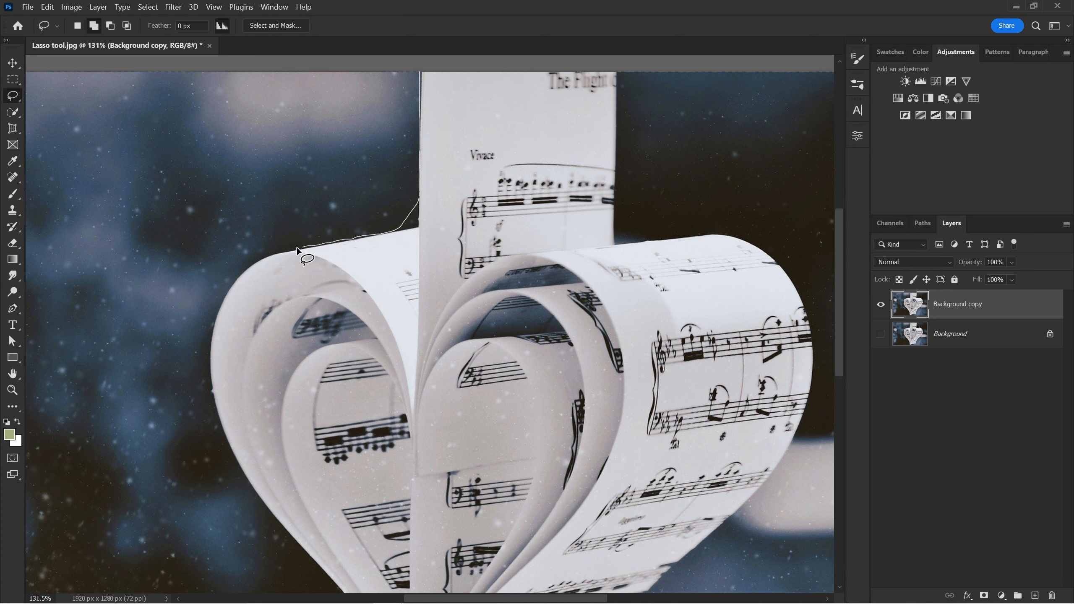
pyautogui.moveTo(226, 297)
pyautogui.mouseDown()
pyautogui.moveTo(211, 72)
pyautogui.moveTo(210, 87)
pyautogui.mouseUp()
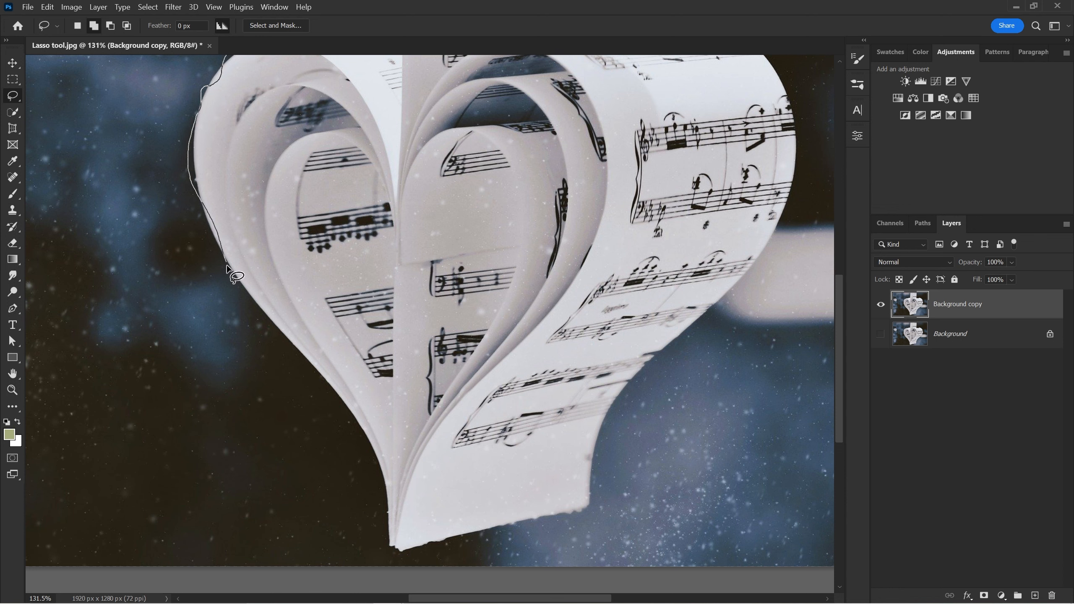
pyautogui.moveTo(196, 282)
pyautogui.mouseDown()
pyautogui.moveTo(27, 176)
pyautogui.moveTo(474, 360)
pyautogui.moveTo(429, 336)
pyautogui.mouseUp()
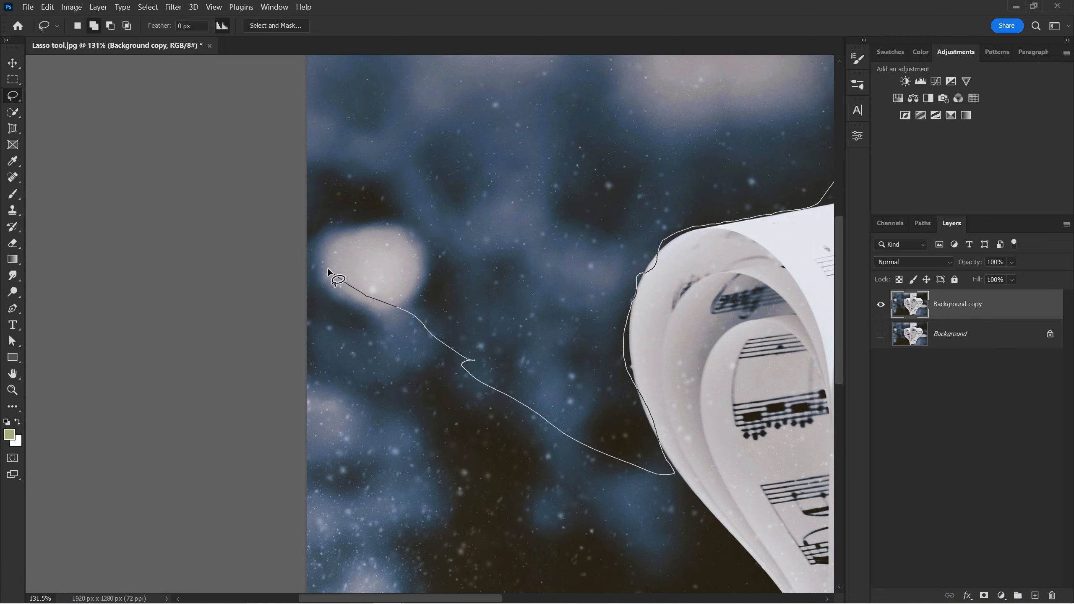
pyautogui.moveTo(438, 229)
pyautogui.mouseDown()
pyautogui.moveTo(640, 144)
pyautogui.moveTo(315, 360)
pyautogui.moveTo(523, 236)
pyautogui.mouseUp()
pyautogui.moveTo(402, 317); pyautogui.dragTo(433, 163)
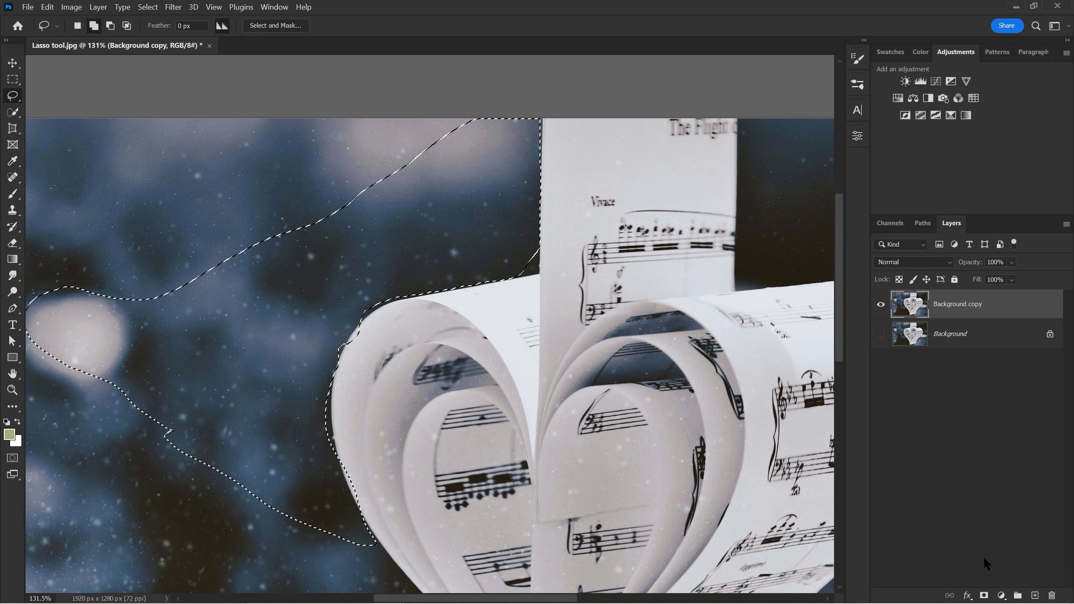
# Step: Try masking and deleting the selected background area on Background copy, undoing each attempt to restore the selection
pyautogui.click(983, 596)
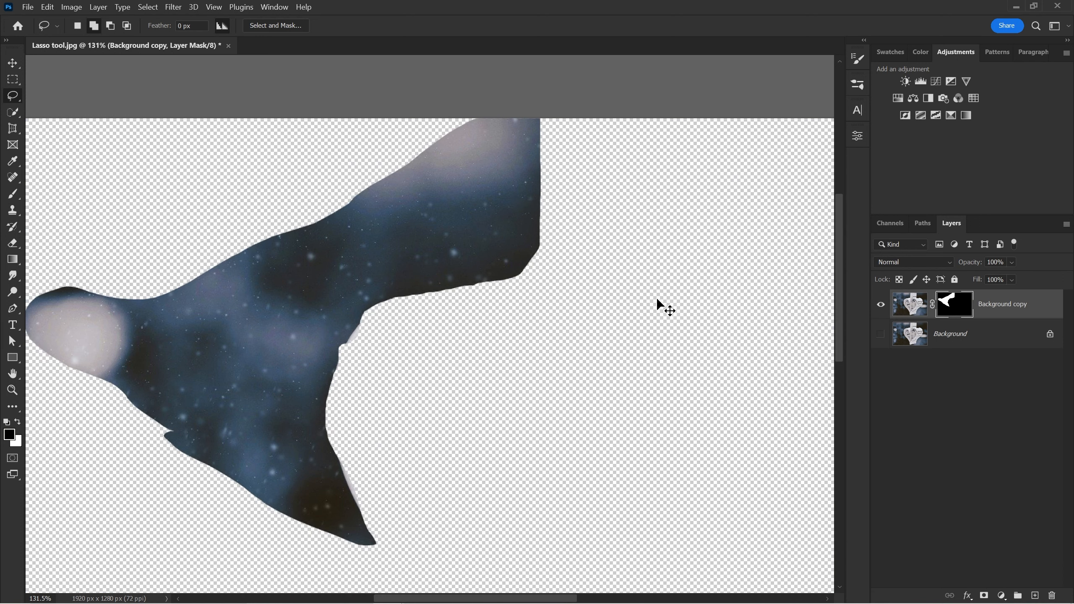
pyautogui.hotkey('ctrl', 'z')
pyautogui.press('Delete')
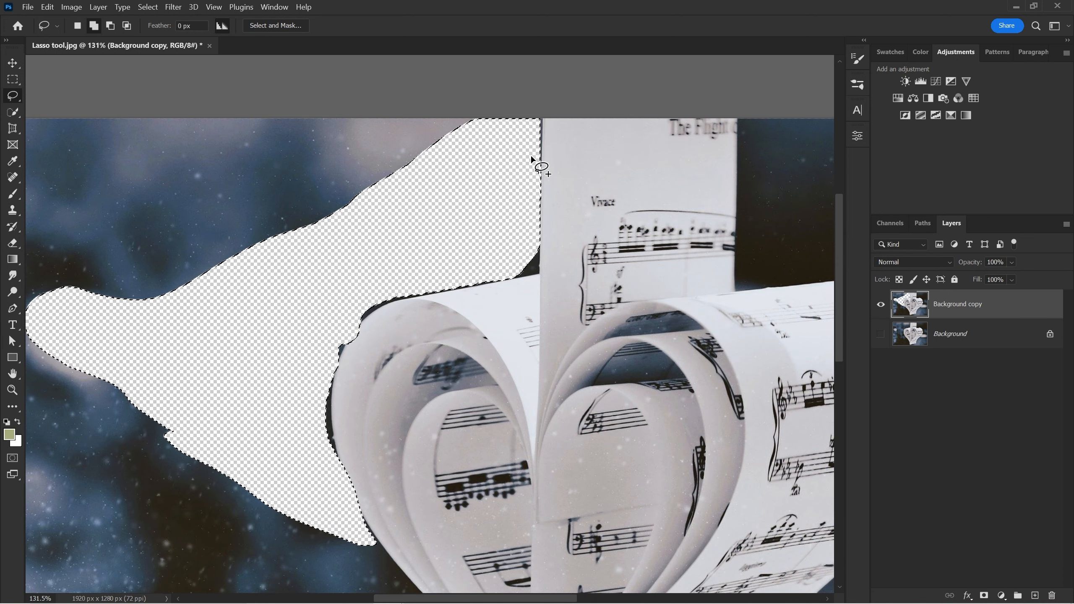
pyautogui.hotkey('ctrl', 's')
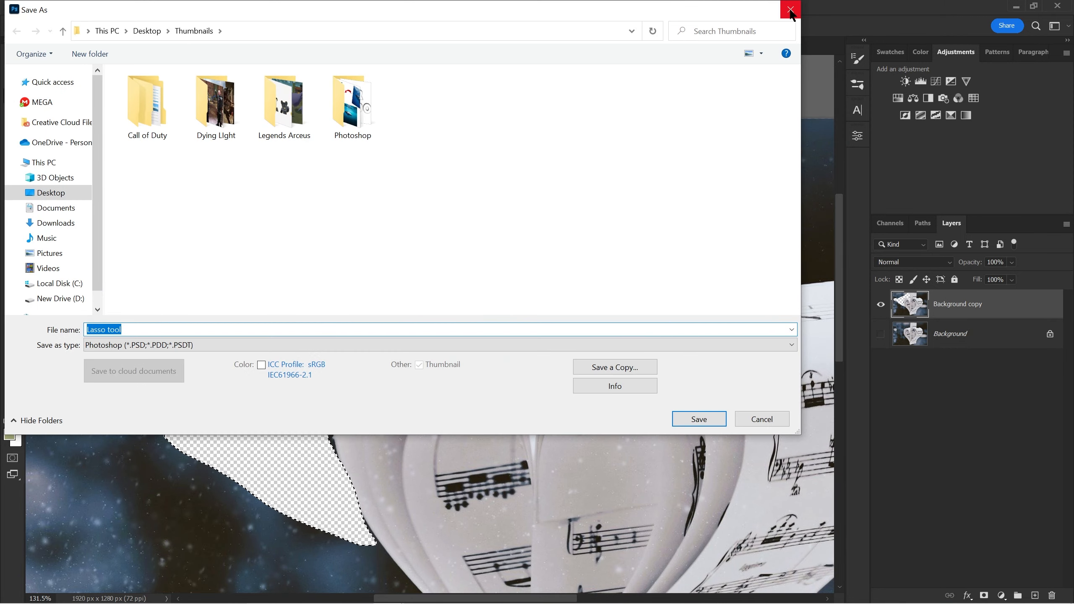
pyautogui.click(789, 9)
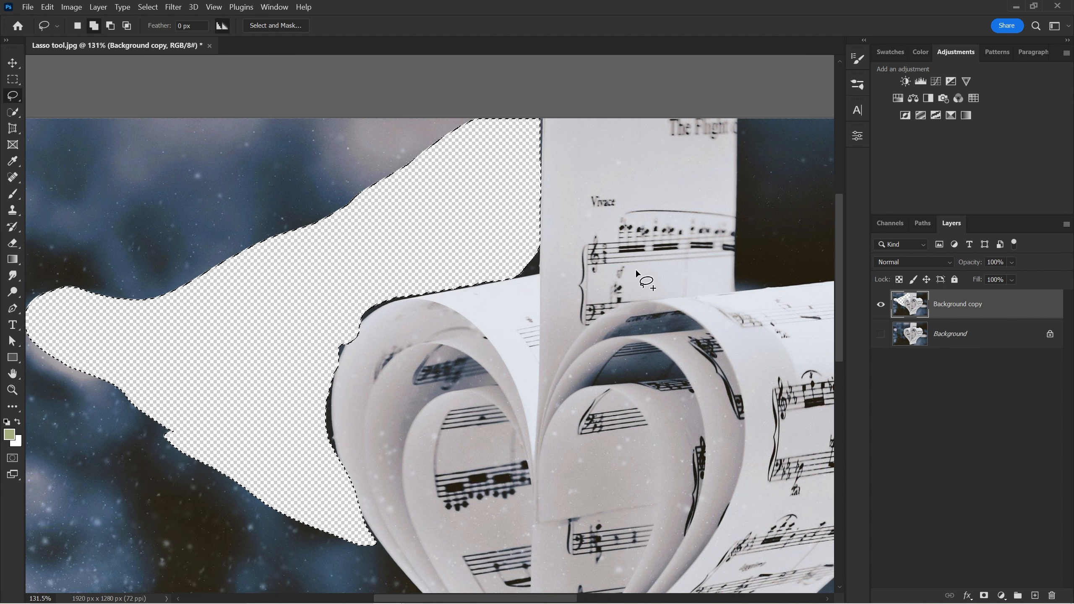
pyautogui.hotkey('ctrl', 'd')
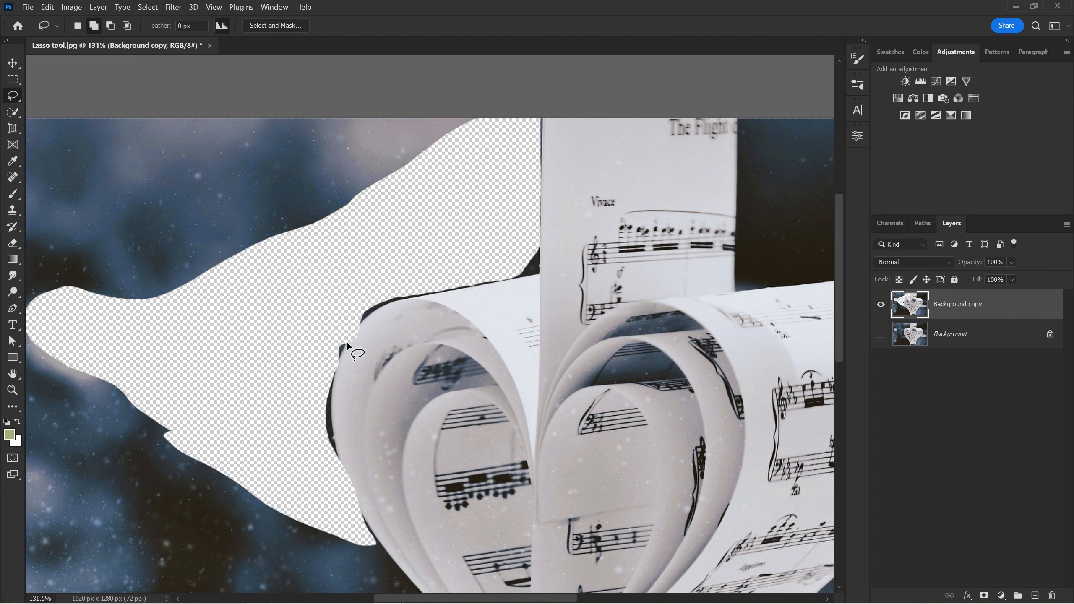
pyautogui.moveTo(527, 315); pyautogui.dragTo(475, 288)
pyautogui.hotkey('ctrl', 'z')
pyautogui.hotkey('ctrl', 'z')
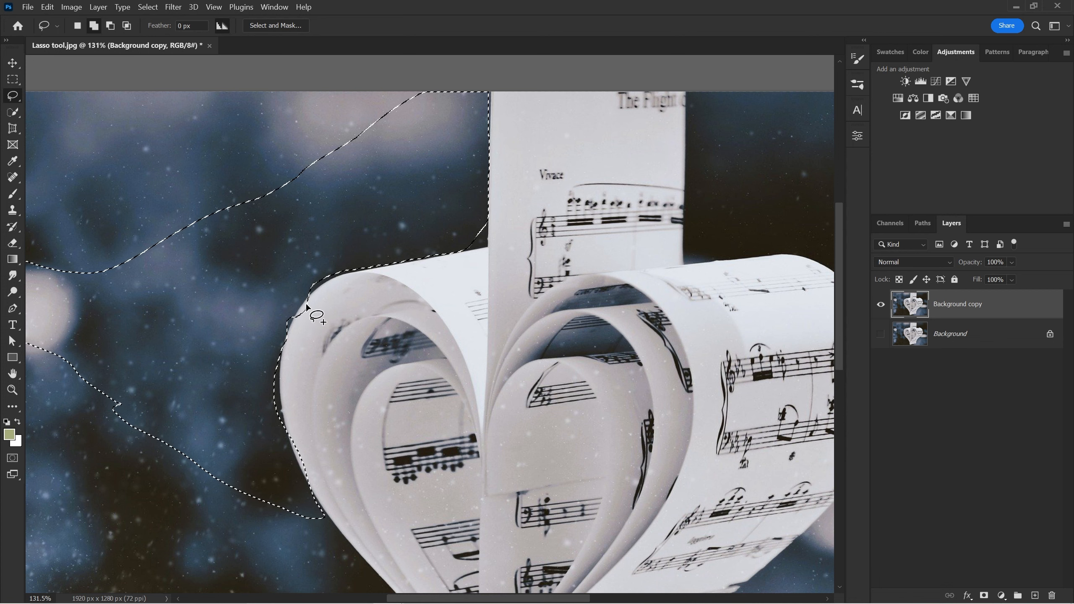
# Step: Add a freehand area across the heart's upper-left curve to the selection, covering the background left out along the edge
pyautogui.moveTo(304, 310); pyautogui.dragTo(390, 326)
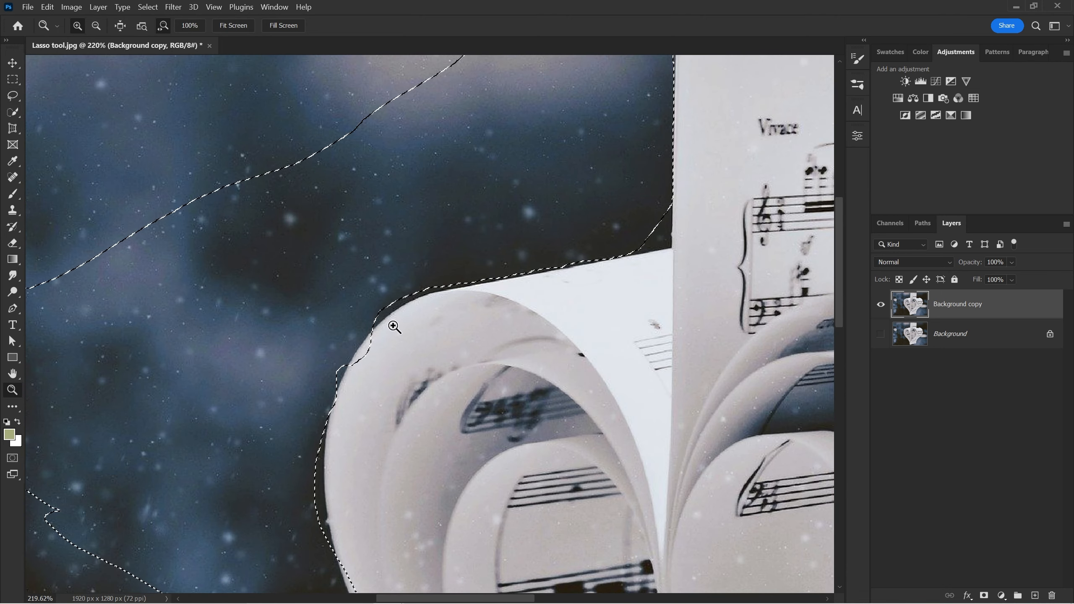
pyautogui.press('l')
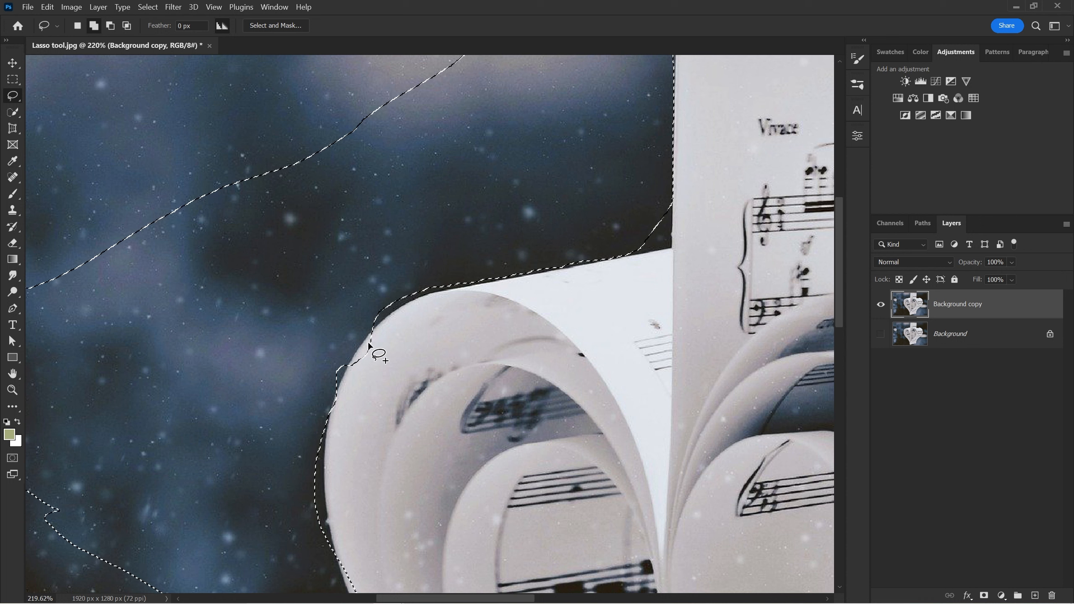
pyautogui.moveTo(377, 298); pyautogui.dragTo(390, 374)
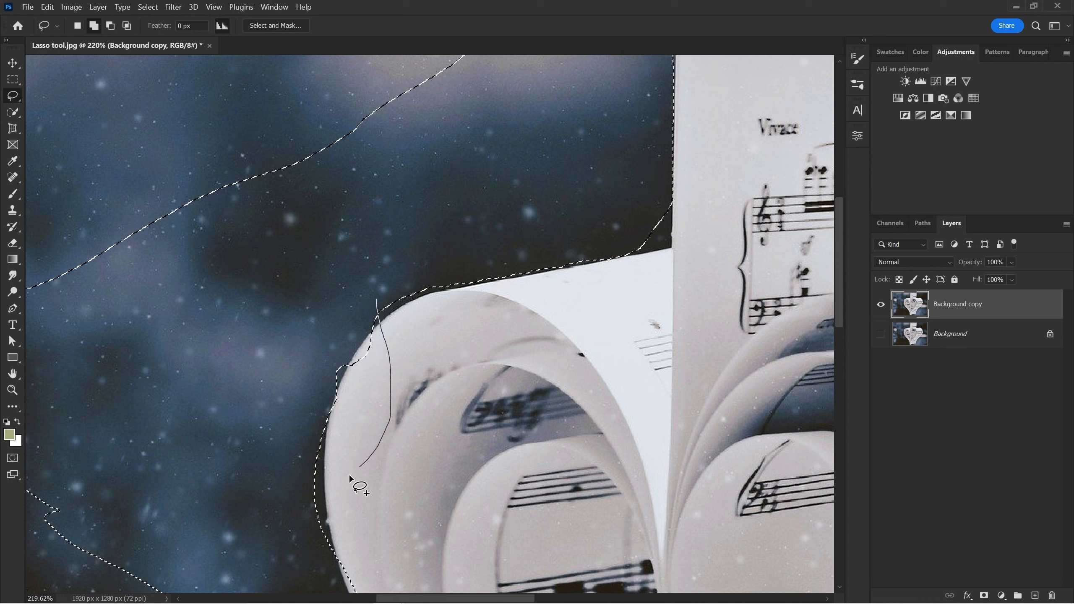
pyautogui.moveTo(349, 475)
pyautogui.mouseDown()
pyautogui.moveTo(298, 494)
pyautogui.moveTo(227, 479)
pyautogui.mouseUp()
pyautogui.moveTo(204, 329)
pyautogui.mouseDown()
pyautogui.moveTo(262, 262)
pyautogui.moveTo(333, 251)
pyautogui.mouseUp()
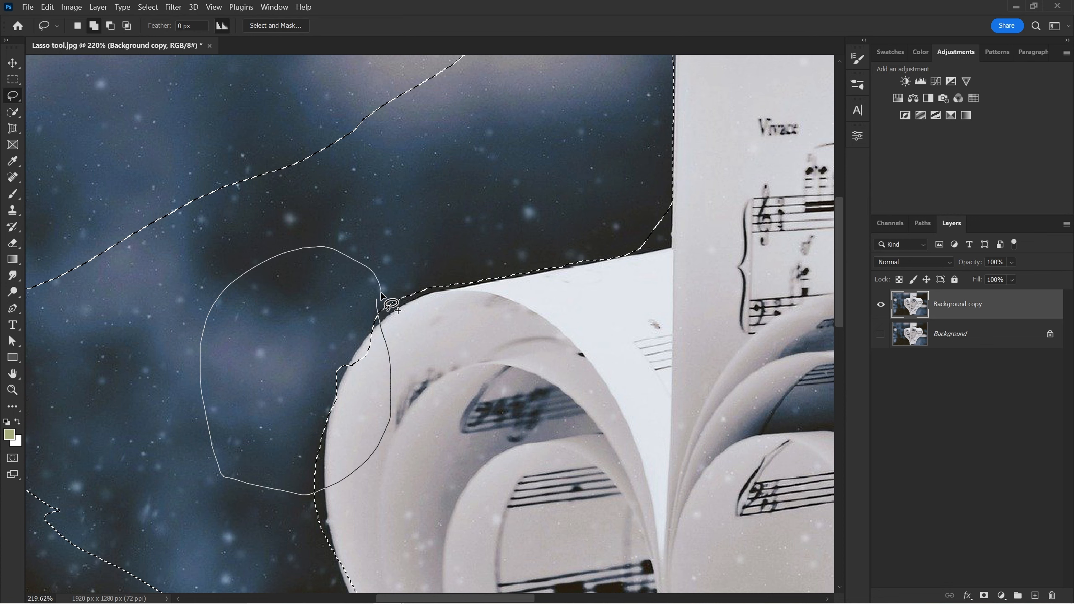
pyautogui.moveTo(381, 294); pyautogui.dragTo(386, 243)
pyautogui.moveTo(460, 191); pyautogui.dragTo(385, 303)
pyautogui.scroll(-2, 356, 324)
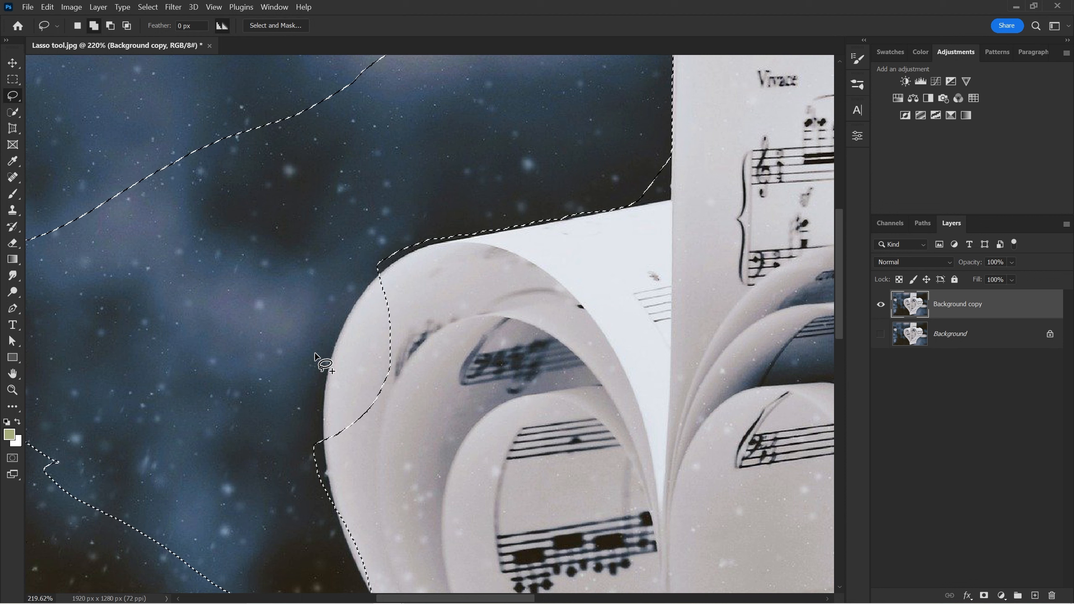
# Step: Subtract the paper area inside the heart's upper-left curve from the selection, following the paper edge closely
pyautogui.moveTo(329, 409); pyautogui.dragTo(330, 388)
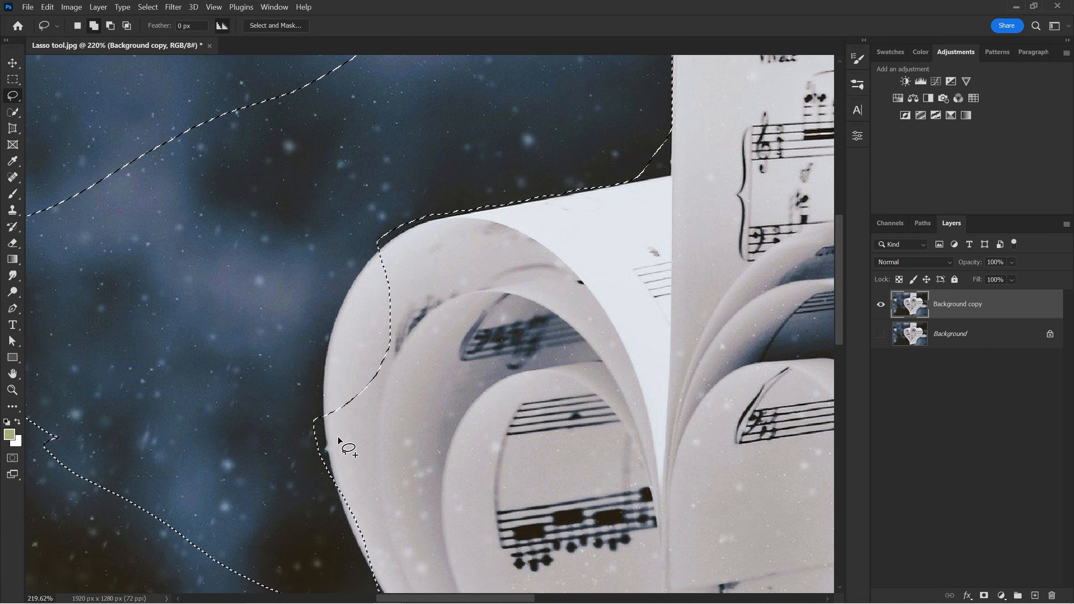
pyautogui.press('alt')
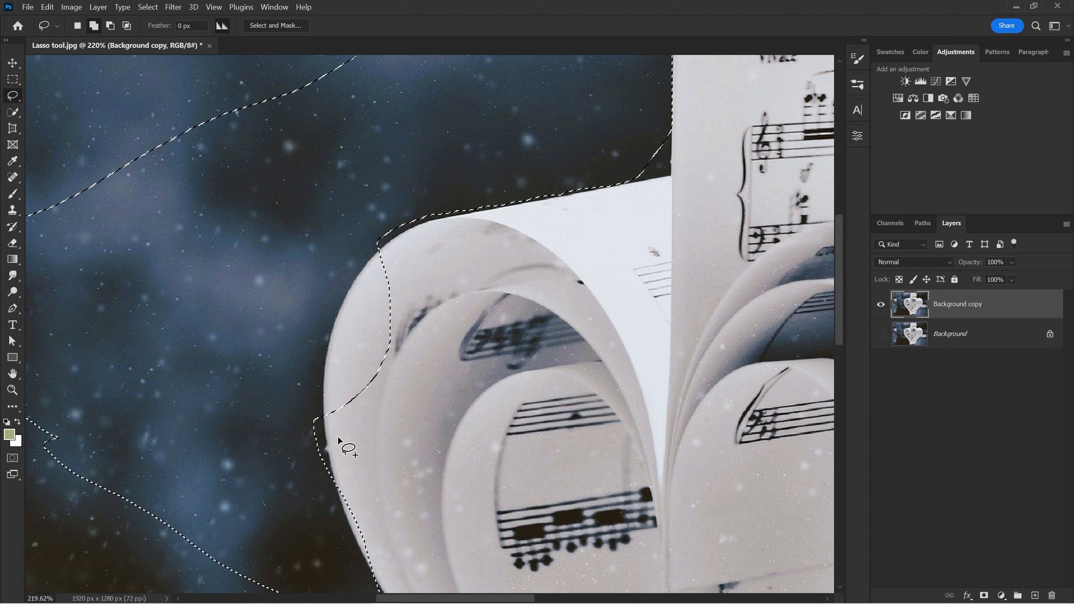
pyautogui.press('alt')
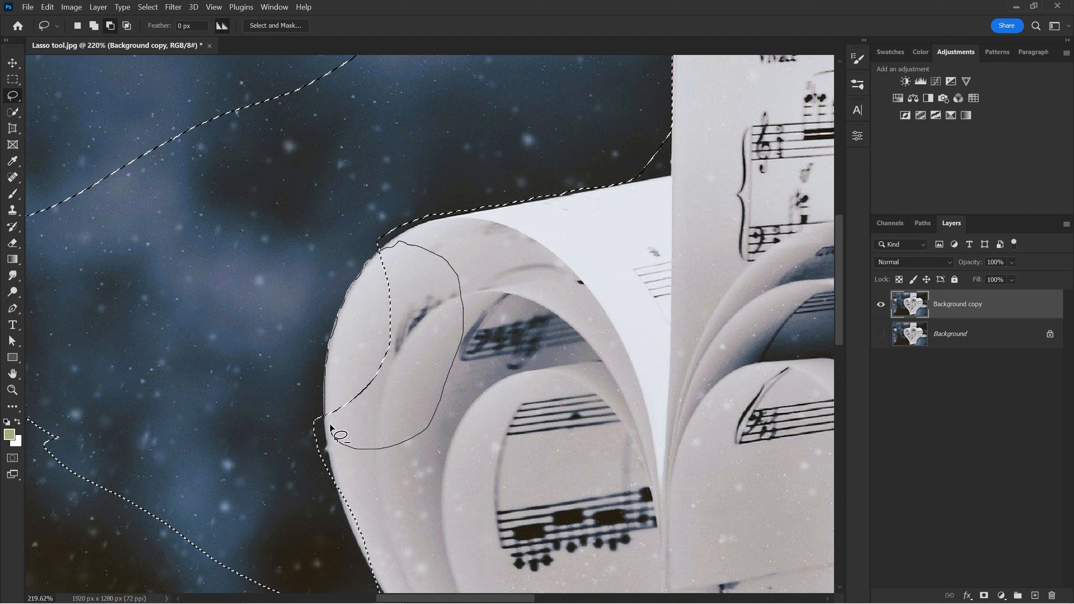
pyautogui.moveTo(334, 433); pyautogui.dragTo(330, 422)
pyautogui.moveTo(375, 338)
pyautogui.mouseDown()
pyautogui.moveTo(323, 268)
pyautogui.moveTo(335, 252)
pyautogui.moveTo(351, 290)
pyautogui.mouseUp()
pyautogui.press('z')
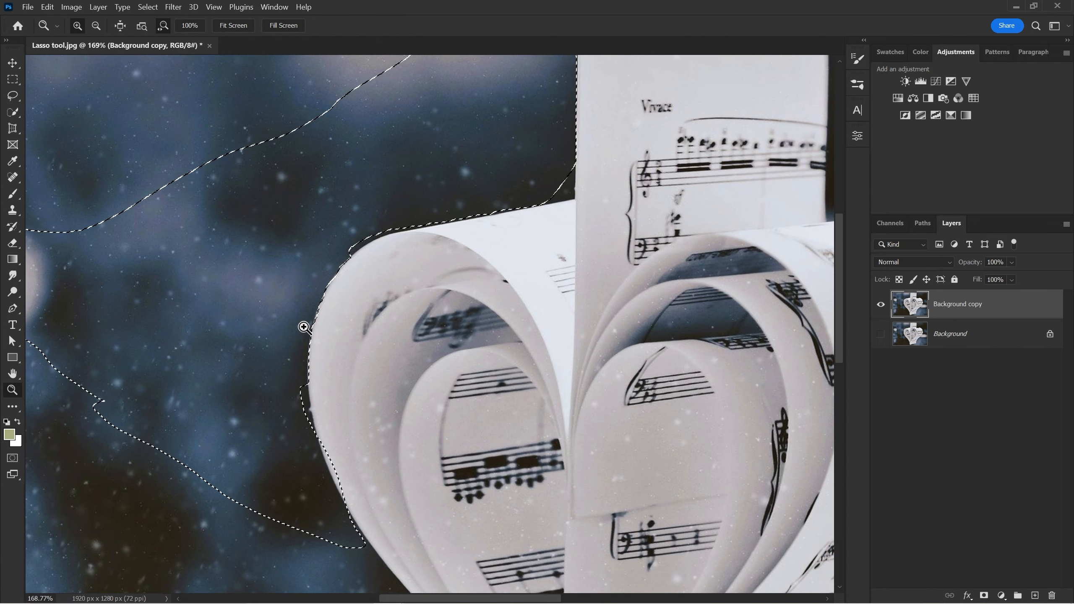
# Step: Add the small strip of background left out along the heart's left edge to the selection, following the paper outline
pyautogui.click(323, 401)
pyautogui.press('l')
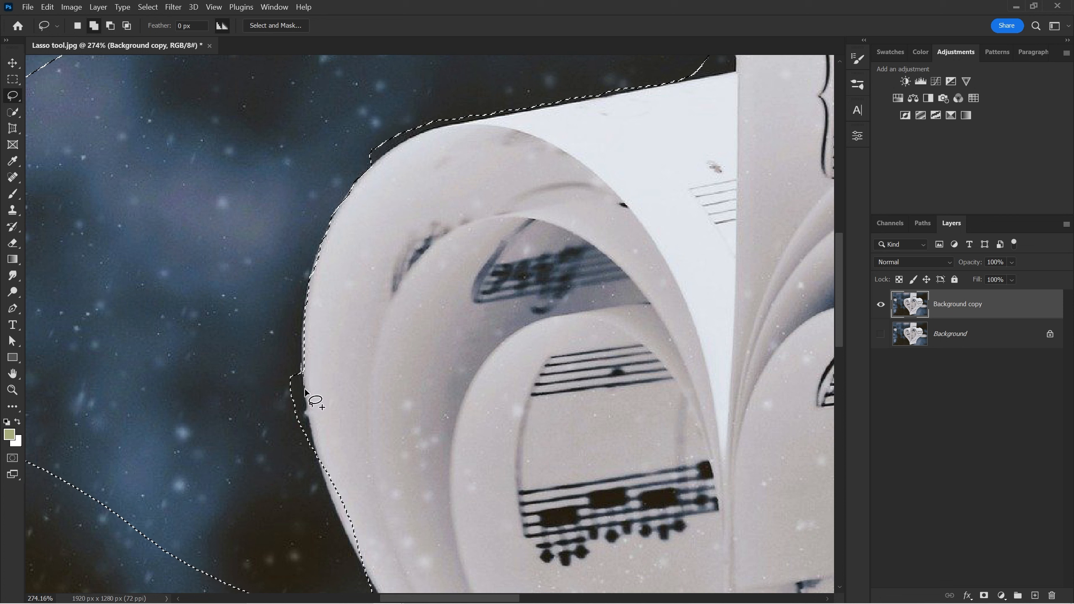
pyautogui.moveTo(306, 399)
pyautogui.mouseDown()
pyautogui.moveTo(318, 477)
pyautogui.moveTo(296, 490)
pyautogui.moveTo(239, 394)
pyautogui.moveTo(292, 329)
pyautogui.mouseUp()
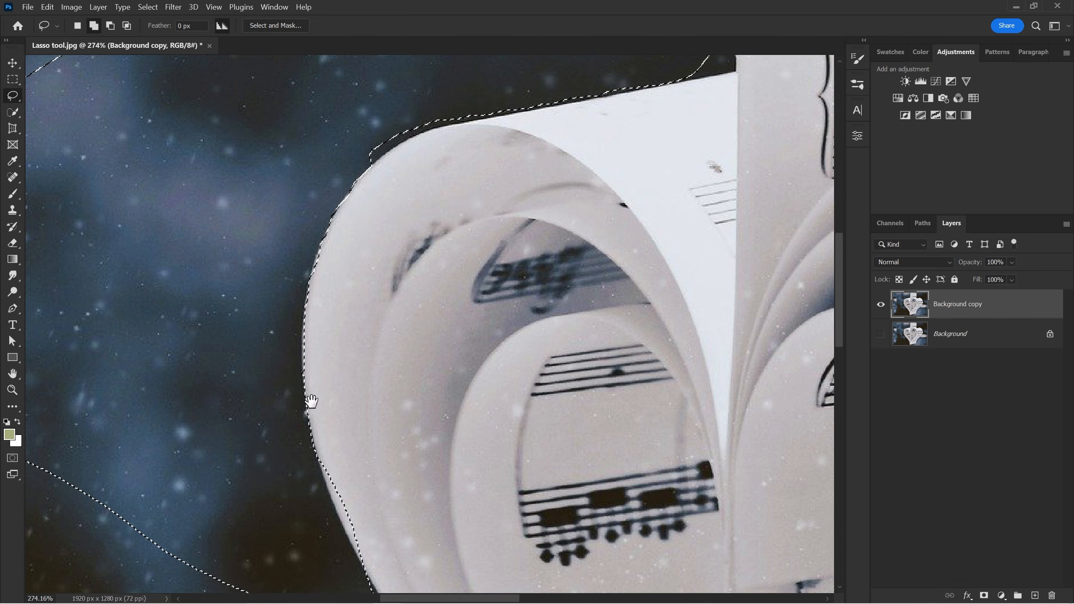
# Step: Subtract the paper area inside the heart's lower-left edge from the selection, following the outline closely
pyautogui.moveTo(307, 403); pyautogui.dragTo(298, 316)
pyautogui.moveTo(345, 471); pyautogui.dragTo(303, 374)
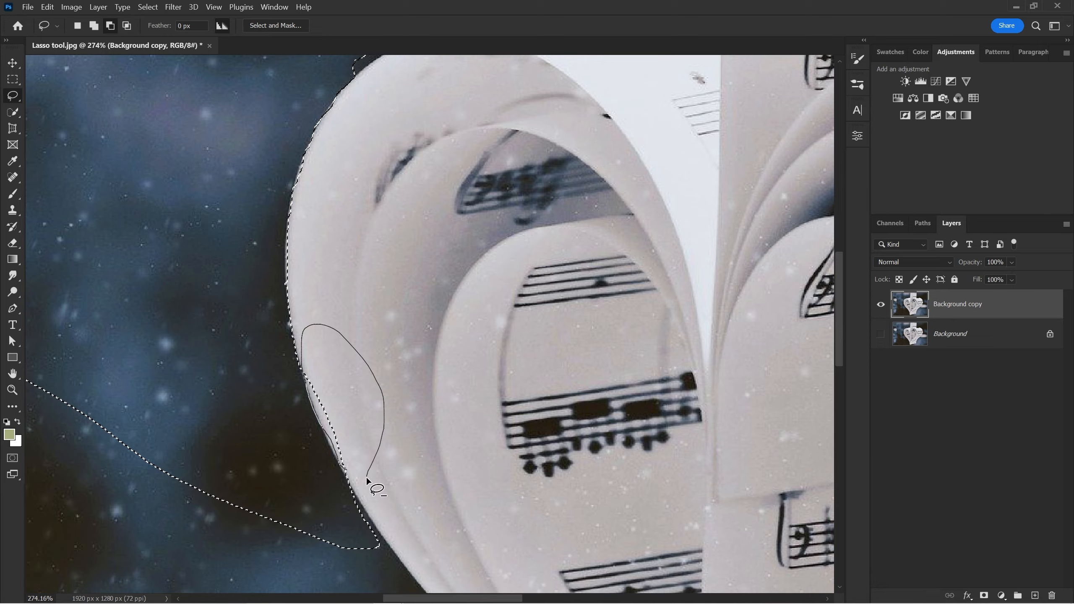
pyautogui.moveTo(366, 477); pyautogui.dragTo(364, 476)
pyautogui.press('z')
pyautogui.hotkey('ctrl', '0')
# Step: Add the left-out background where the heart's upper-left curve meets its top edge to the selection
pyautogui.click(446, 360)
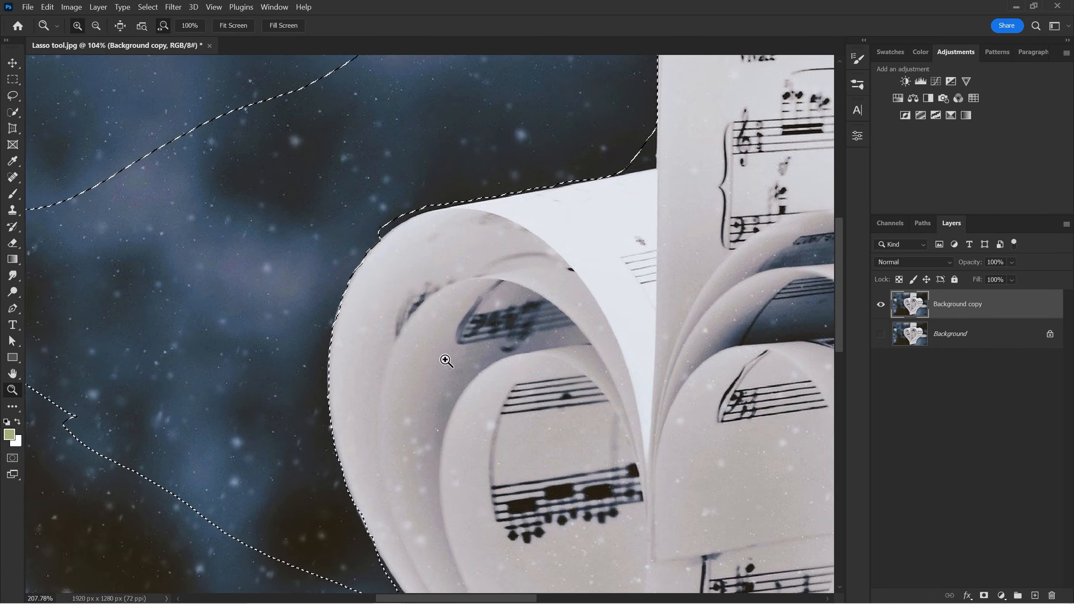
pyautogui.moveTo(444, 295); pyautogui.dragTo(448, 350)
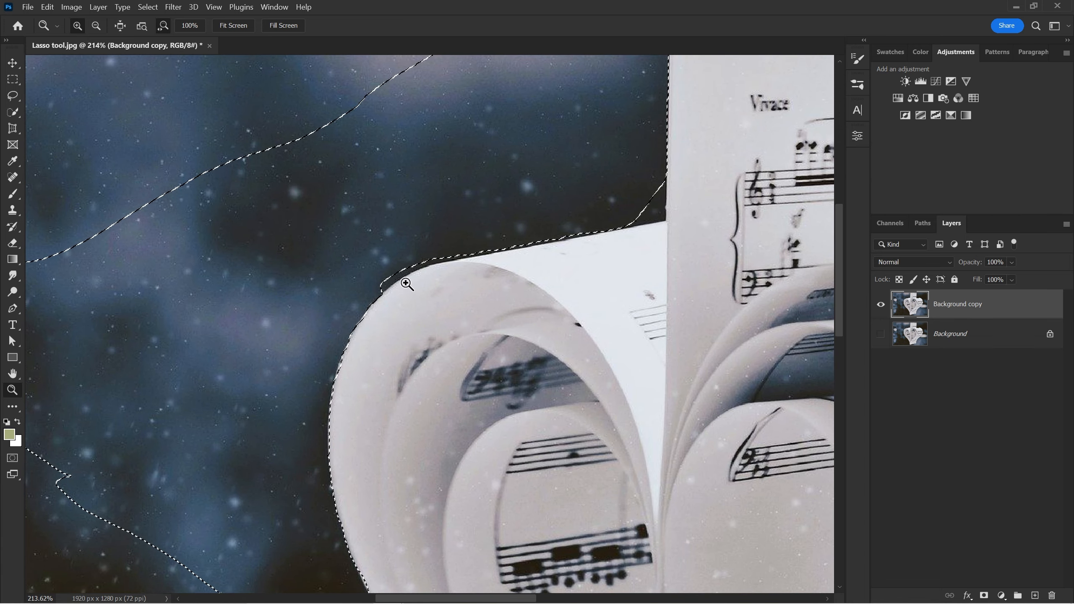
pyautogui.moveTo(407, 284); pyautogui.dragTo(383, 327)
pyautogui.press('l')
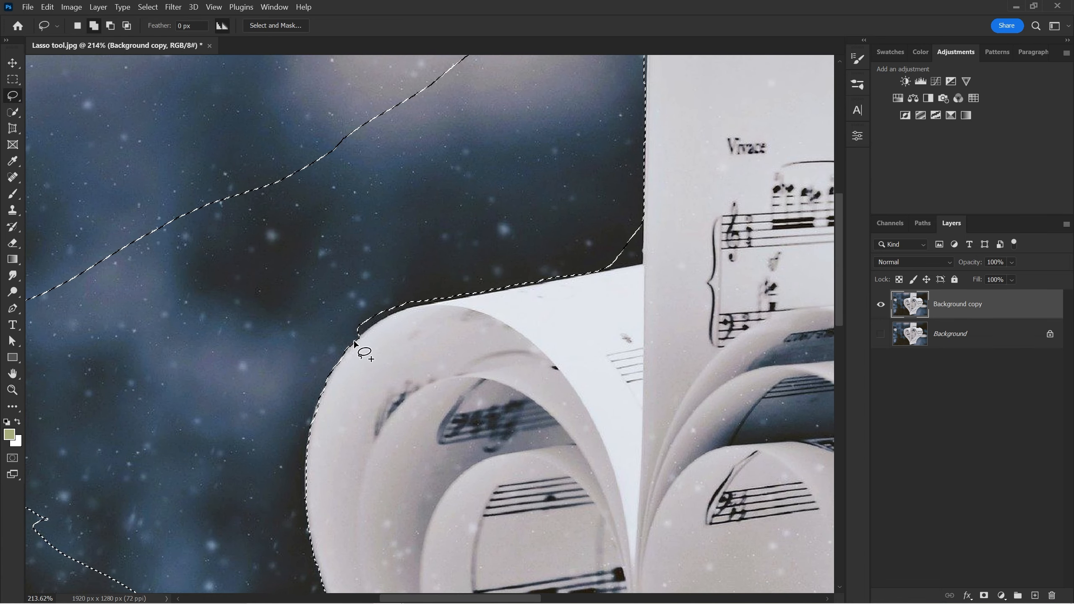
pyautogui.moveTo(434, 292); pyautogui.dragTo(354, 321)
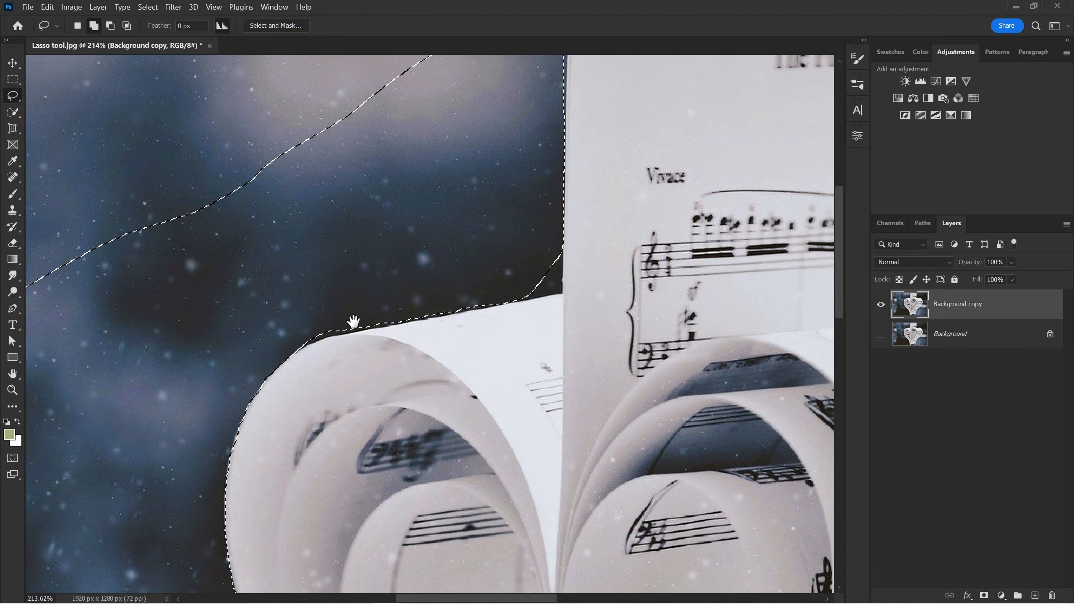
pyautogui.moveTo(455, 385); pyautogui.dragTo(446, 304)
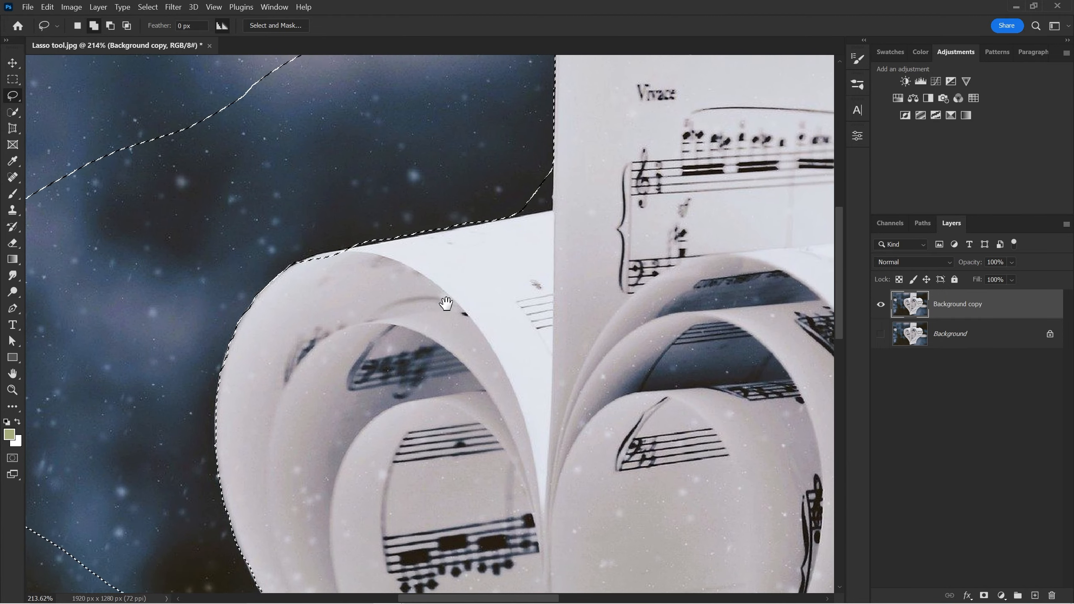
# Step: Try deleting the selected background beside the heart on Background copy to check the cutout along the paper edge
pyautogui.hotkey('ctrl', '0')
pyautogui.press('z')
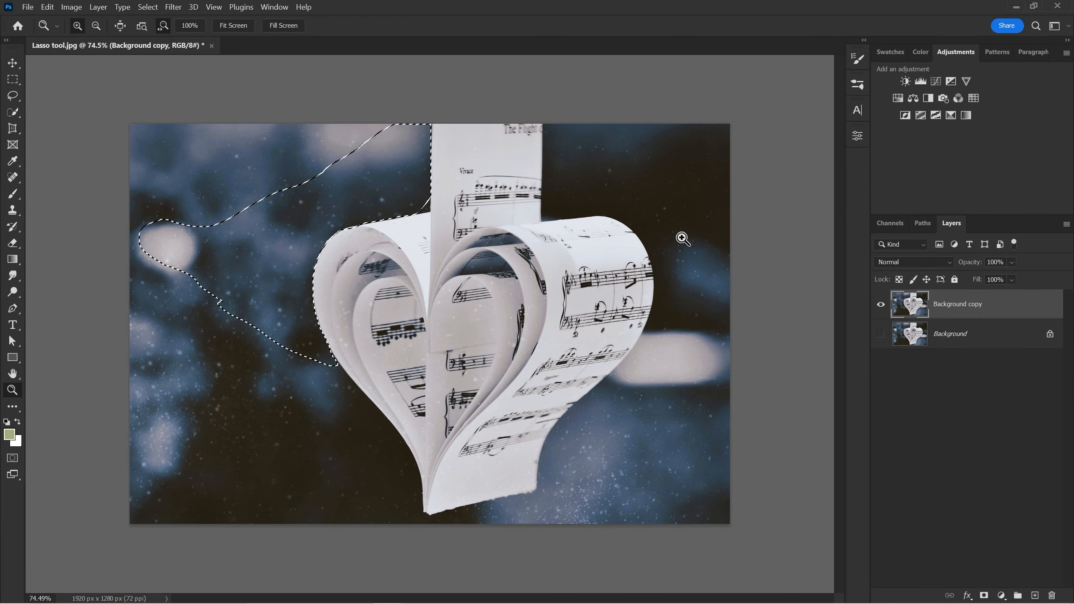
pyautogui.press('Delete')
pyautogui.moveTo(334, 277); pyautogui.dragTo(370, 271)
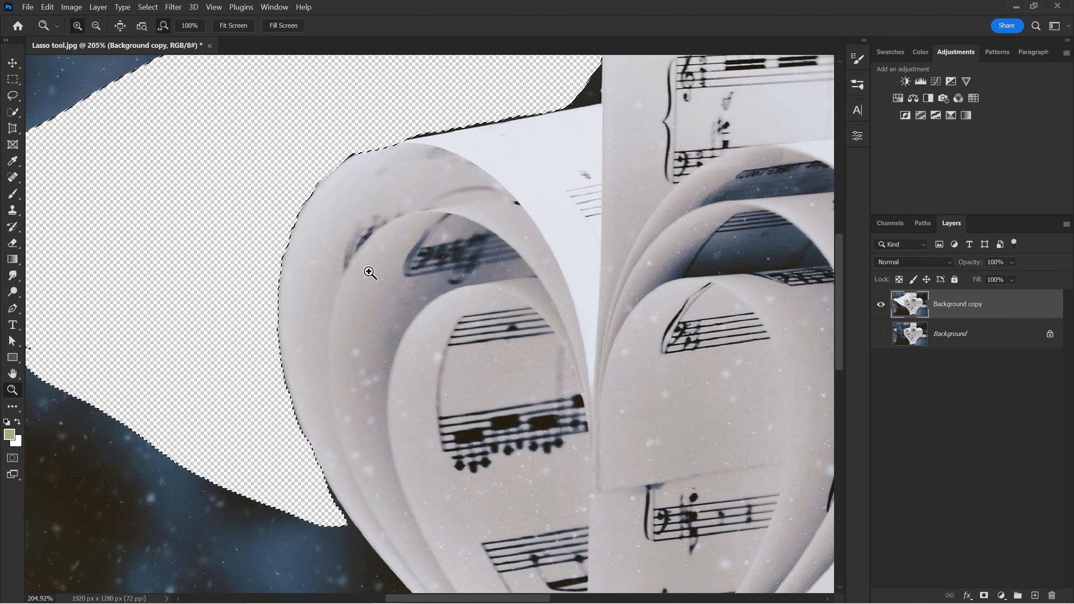
pyautogui.hotkey('ctrl', 'd')
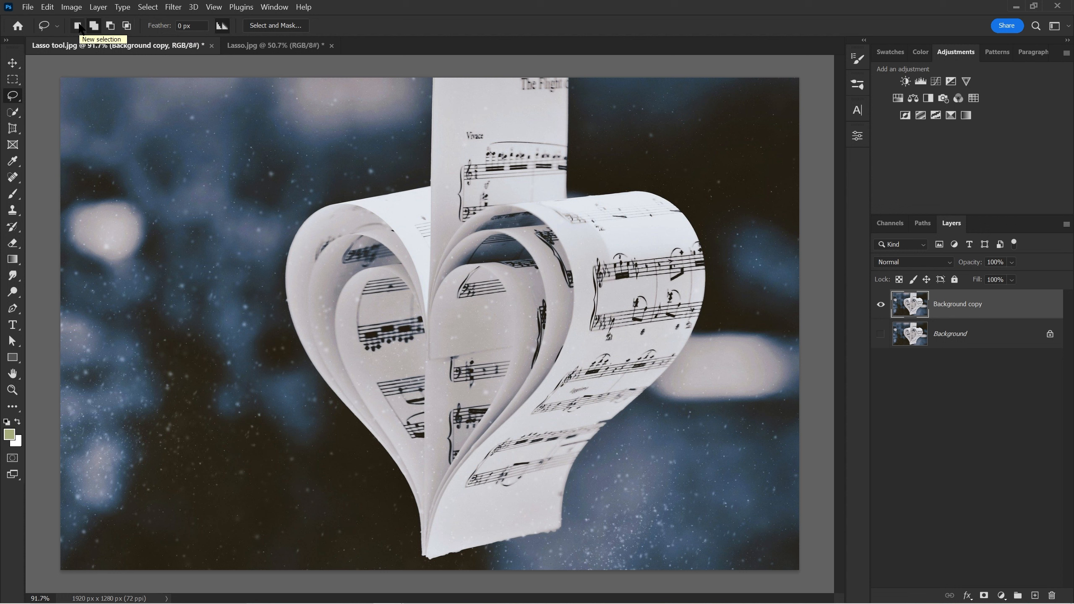
# Step: Replace a curved freehand test selection with a new one around the background between the paper strip and the heart's upper-left curve
pyautogui.moveTo(333, 98)
pyautogui.mouseDown()
pyautogui.moveTo(238, 183)
pyautogui.moveTo(247, 370)
pyautogui.moveTo(115, 299)
pyautogui.moveTo(150, 176)
pyautogui.moveTo(257, 94)
pyautogui.moveTo(355, 88)
pyautogui.mouseUp()
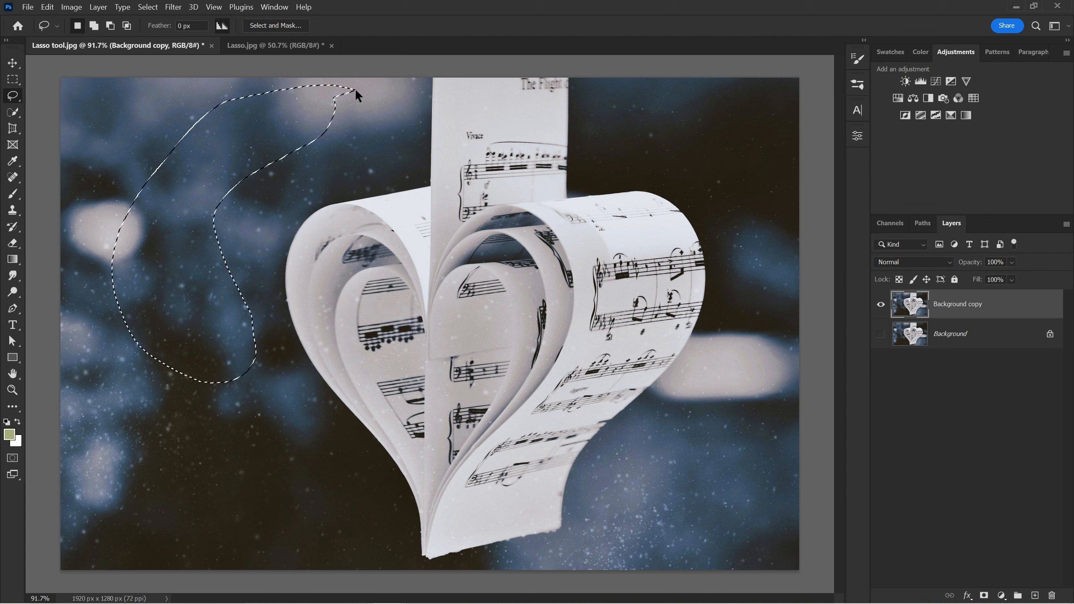
pyautogui.hotkey('ctrl', 'd')
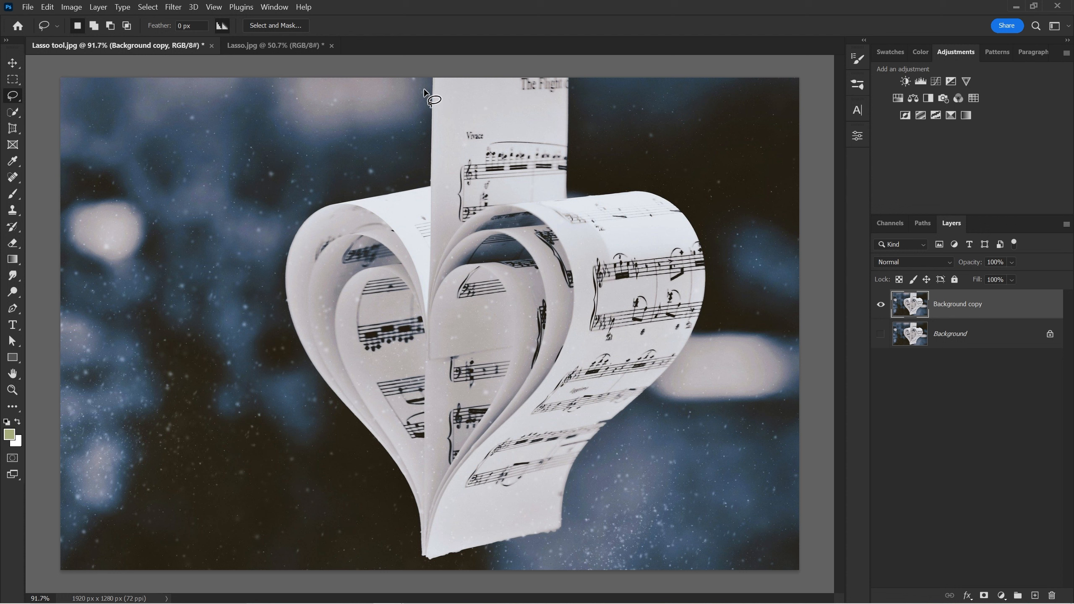
pyautogui.moveTo(431, 143)
pyautogui.mouseDown()
pyautogui.moveTo(428, 187)
pyautogui.moveTo(358, 199)
pyautogui.moveTo(296, 248)
pyautogui.moveTo(250, 136)
pyautogui.moveTo(380, 75)
pyautogui.mouseUp()
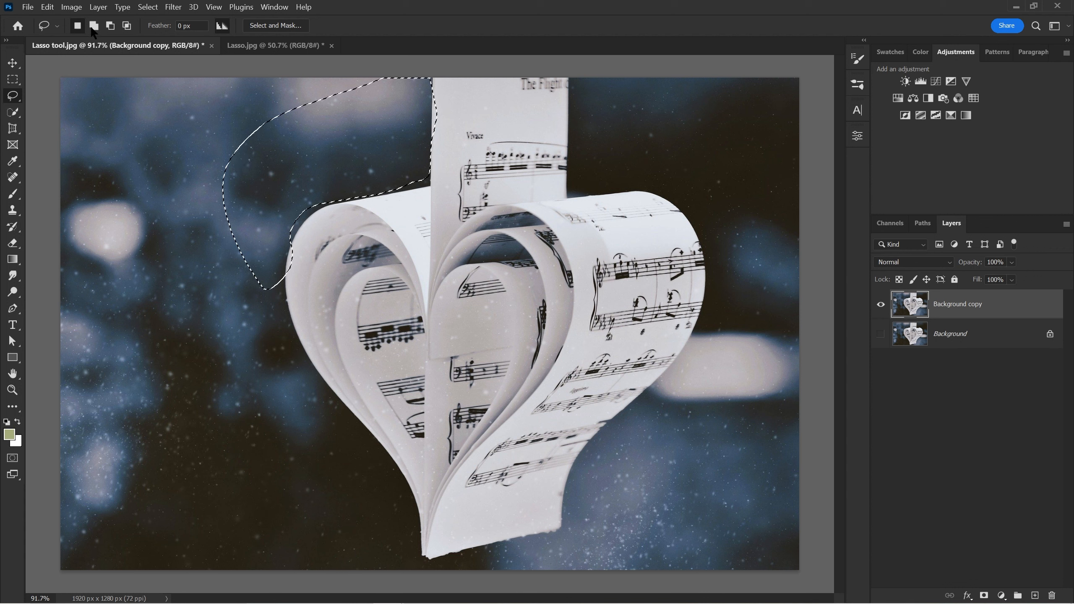
# Step: Add freehand areas over the paper strip and upper heart to the selection, then subtract part of the strip from it
pyautogui.moveTo(397, 146)
pyautogui.mouseDown()
pyautogui.moveTo(423, 289)
pyautogui.moveTo(451, 133)
pyautogui.moveTo(403, 138)
pyautogui.mouseUp()
pyautogui.moveTo(472, 108)
pyautogui.mouseDown()
pyautogui.moveTo(383, 264)
pyautogui.moveTo(526, 104)
pyautogui.mouseUp()
pyautogui.click(111, 26)
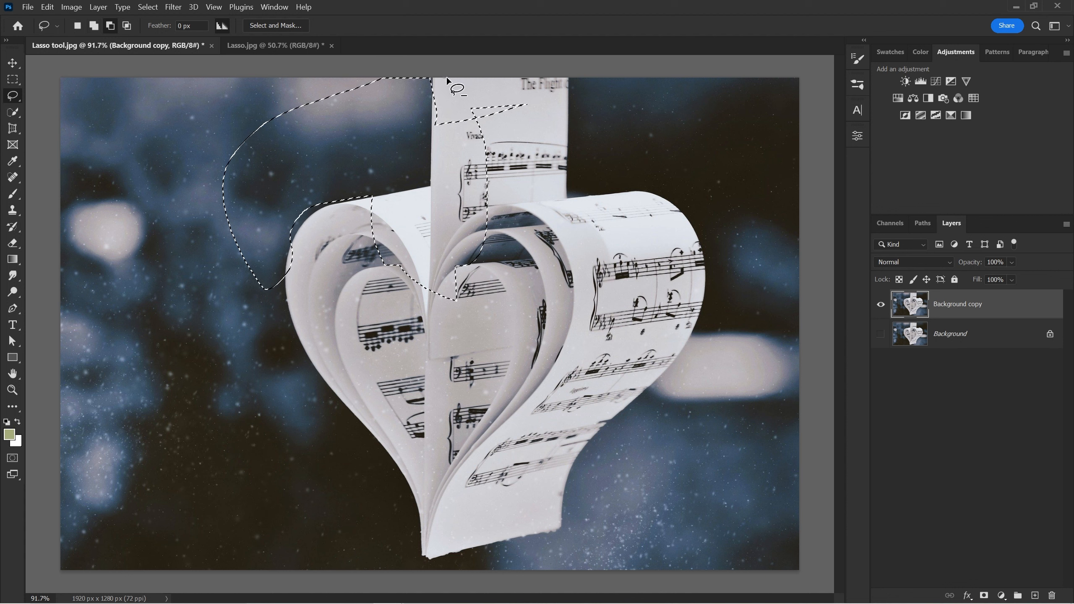
pyautogui.moveTo(447, 77)
pyautogui.mouseDown()
pyautogui.moveTo(372, 203)
pyautogui.moveTo(562, 134)
pyautogui.moveTo(523, 68)
pyautogui.mouseUp()
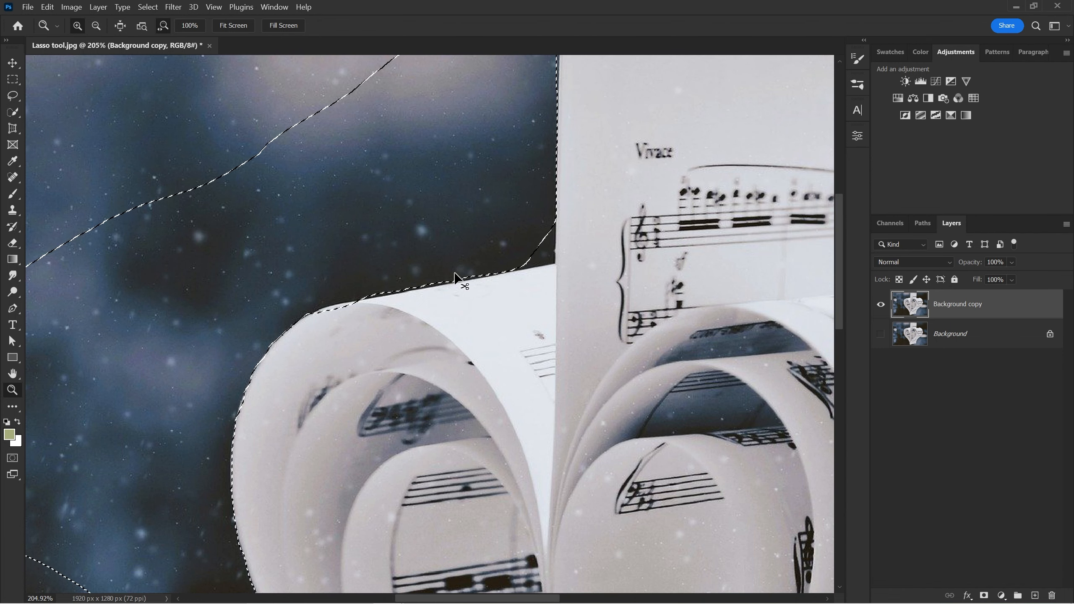
# Step: Clear the selection and switch to the Polygonal Lasso tool
pyautogui.hotkey('ctrl', 'd')
pyautogui.moveTo(495, 259); pyautogui.dragTo(470, 262)
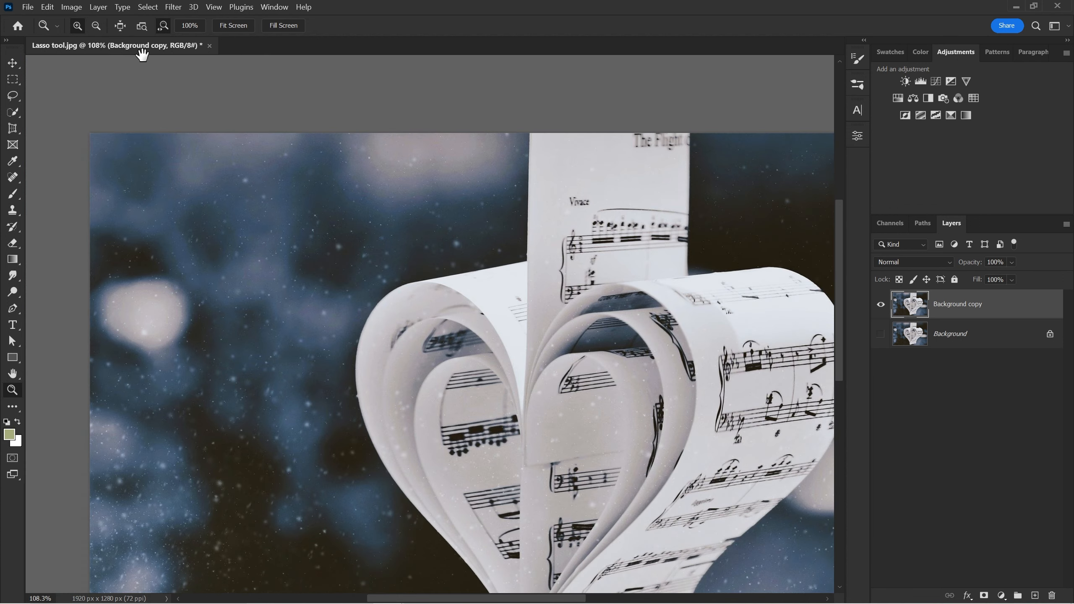
pyautogui.click(13, 96)
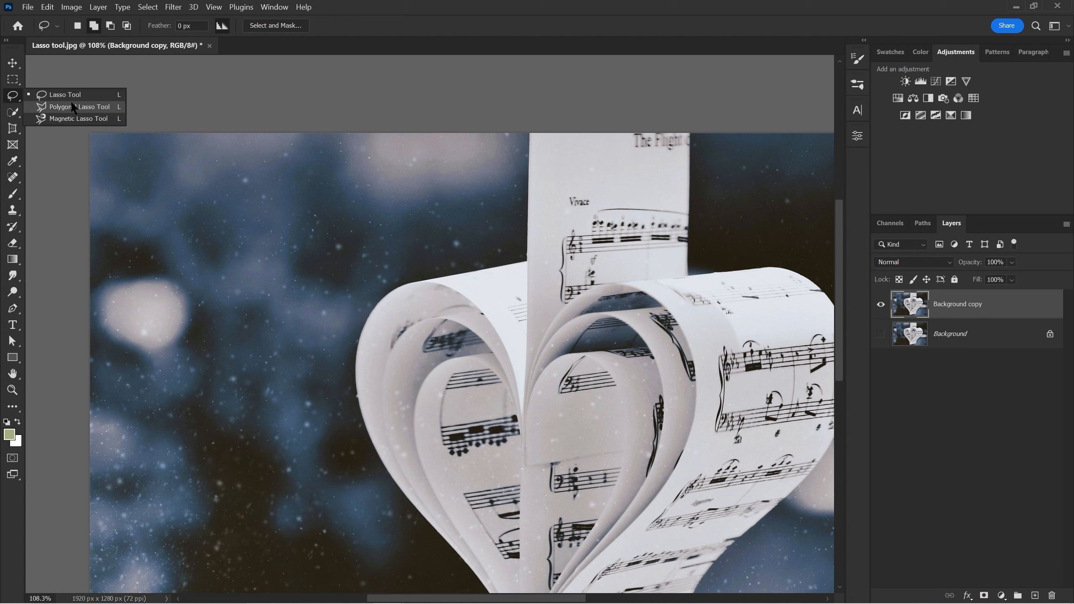
pyautogui.click(102, 111)
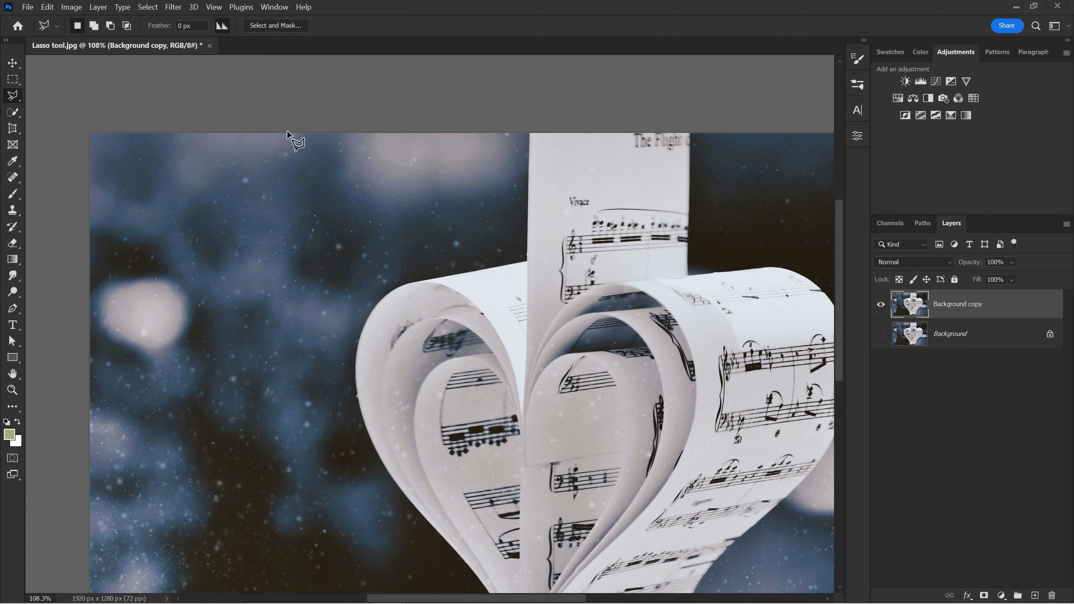
# Step: Start a polygonal selection at the top of the paper strip's left edge and run it straight down to the heart
pyautogui.scroll(5, 502, 135)
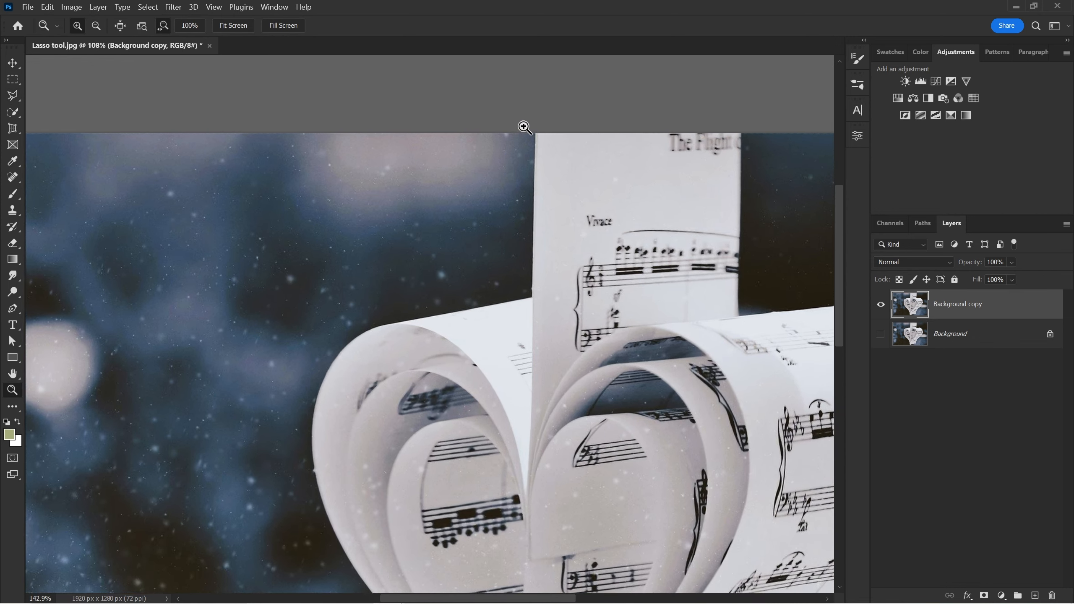
pyautogui.press('p')
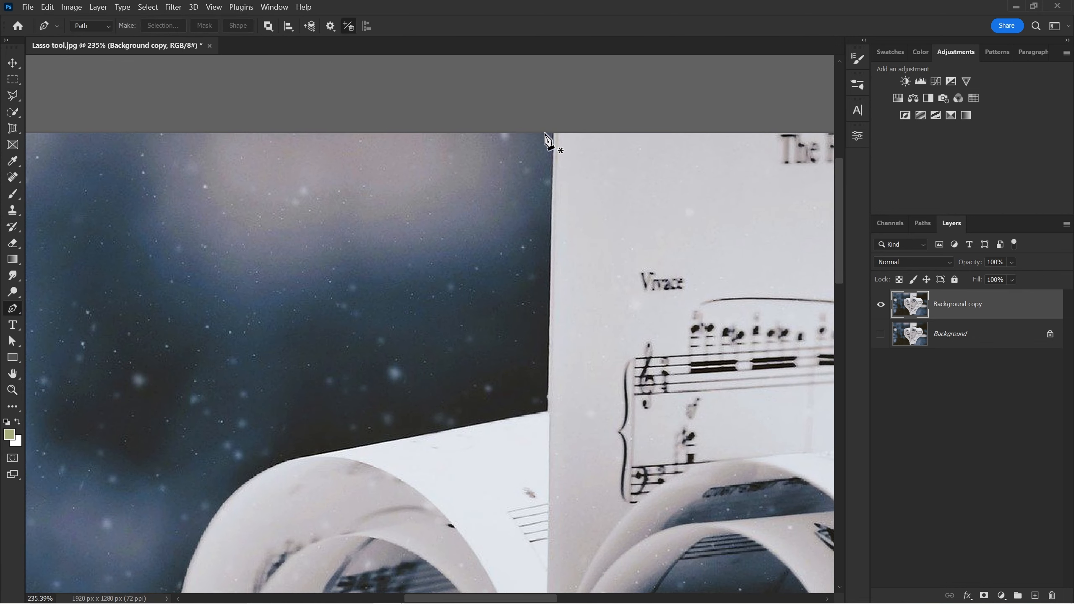
pyautogui.press('l')
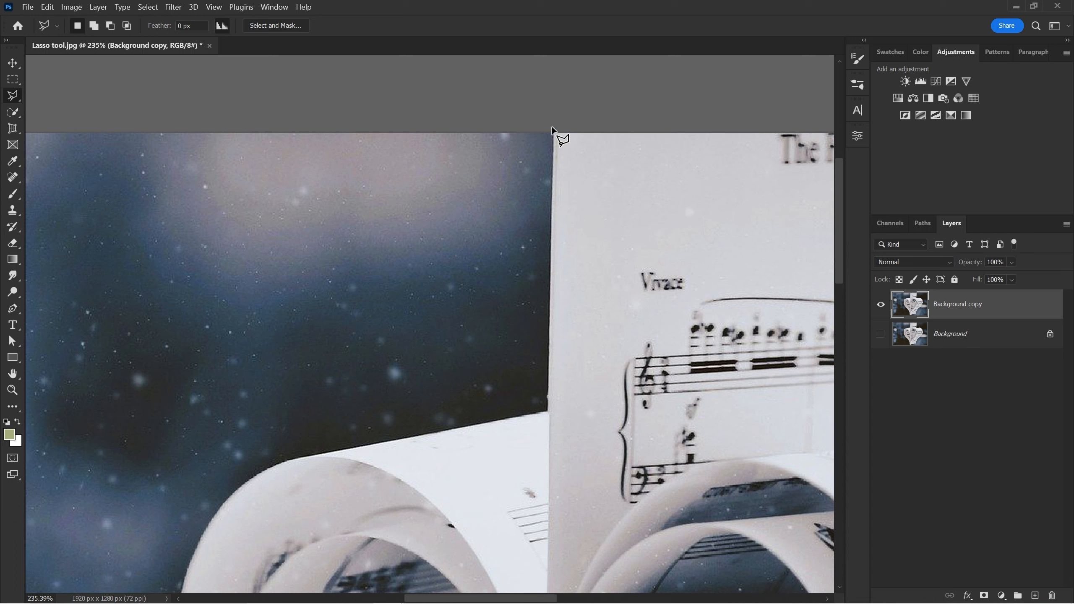
pyautogui.click(551, 189)
pyautogui.click(553, 133)
pyautogui.click(332, 254)
pyautogui.press('BackSpace')
pyautogui.moveTo(527, 340); pyautogui.dragTo(484, 307)
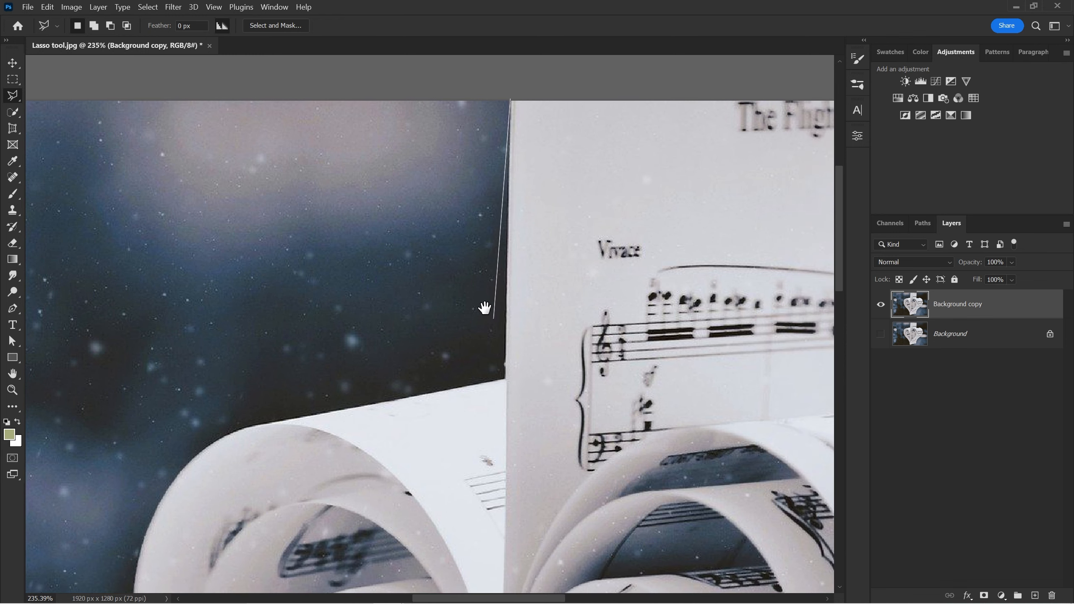
pyautogui.click(504, 381)
# Step: Continue the polygonal selection with short straight segments along the heart's top edge and around its upper-left curve
pyautogui.moveTo(447, 399)
pyautogui.mouseDown()
pyautogui.moveTo(455, 359)
pyautogui.moveTo(473, 359)
pyautogui.mouseUp()
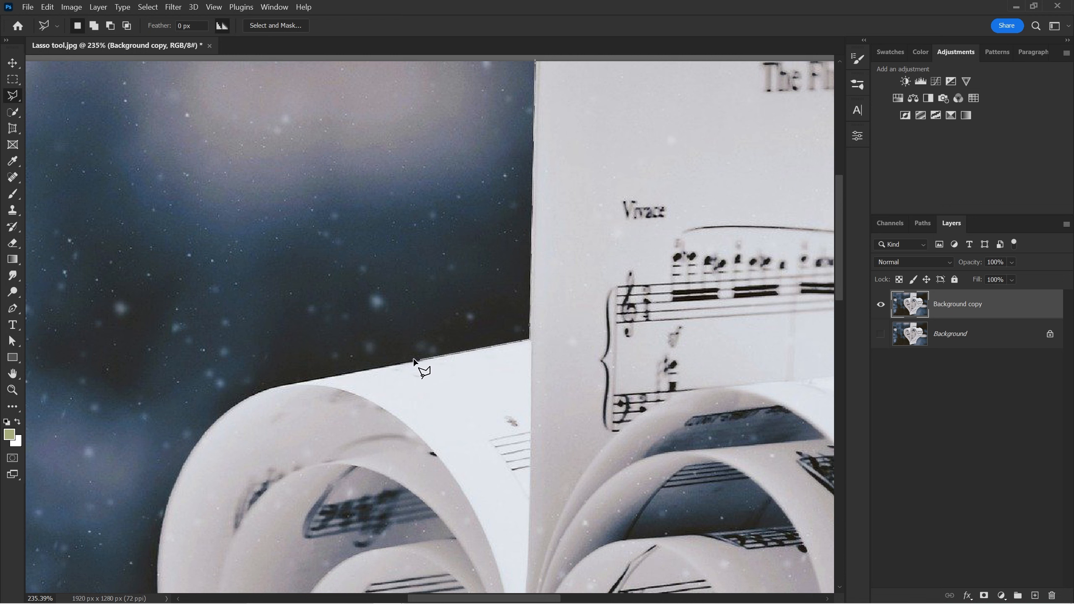
pyautogui.moveTo(401, 355); pyautogui.dragTo(477, 331)
pyautogui.click(359, 367)
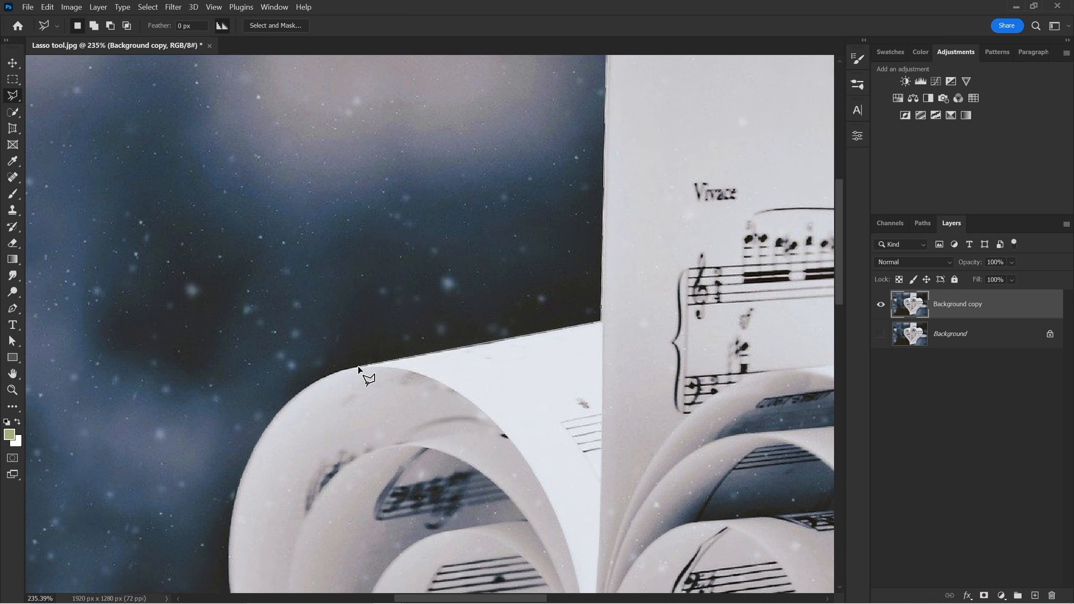
pyautogui.moveTo(359, 367); pyautogui.dragTo(426, 338)
pyautogui.click(416, 339)
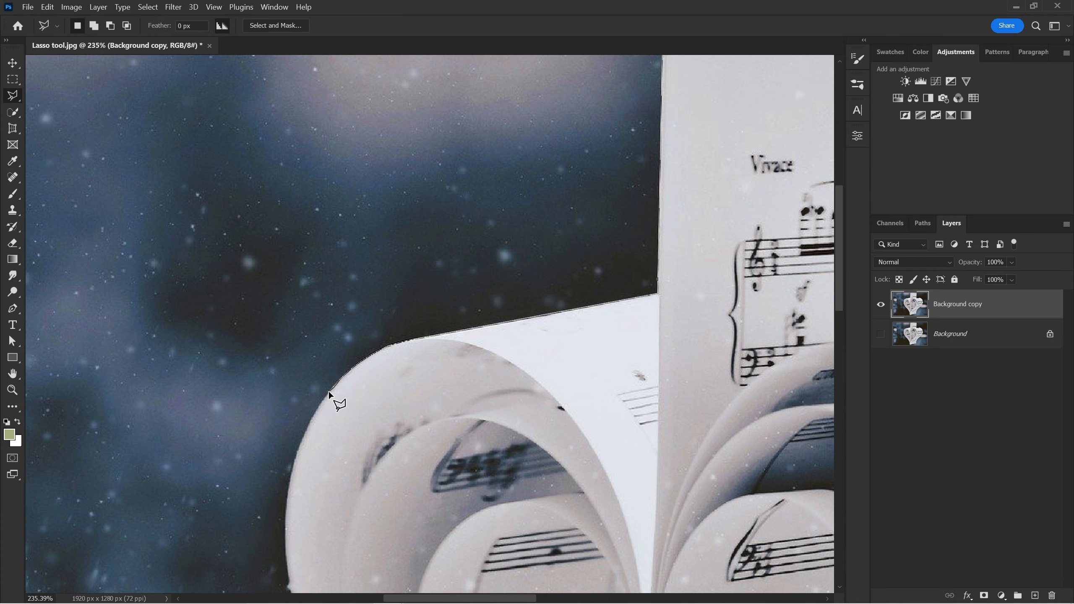
pyautogui.moveTo(326, 398); pyautogui.dragTo(397, 304)
pyautogui.click(365, 347)
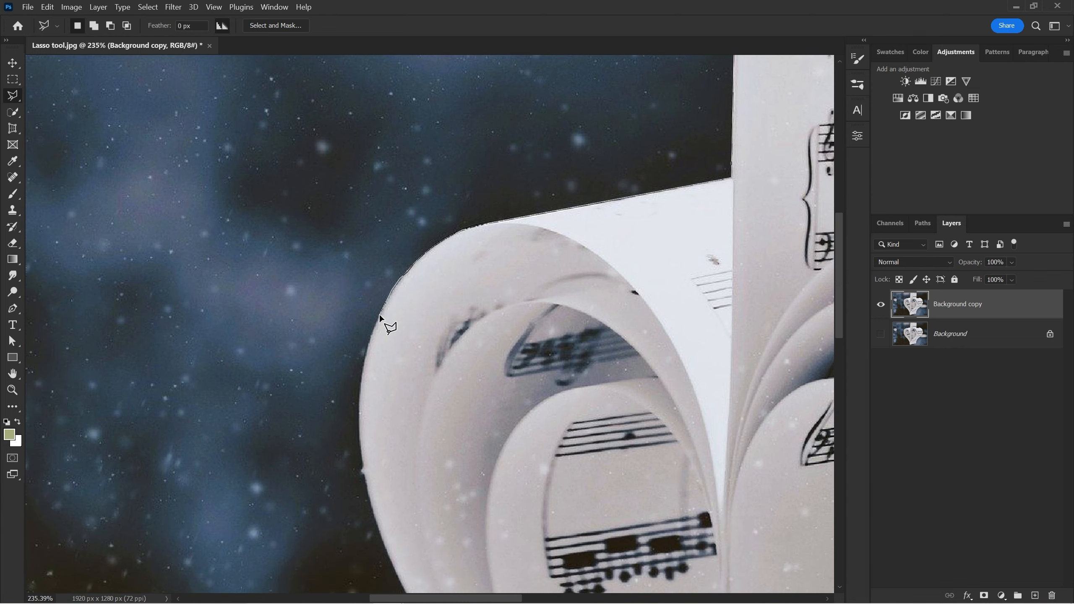
pyautogui.click(363, 360)
pyautogui.moveTo(345, 414); pyautogui.dragTo(358, 433)
# Step: Enclose the background left of the heart with wide straight segments and close the polygonal selection near the strip's top
pyautogui.click(286, 451)
pyautogui.click(208, 230)
pyautogui.click(432, 115)
pyautogui.click(585, 109)
pyautogui.moveTo(610, 122); pyautogui.dragTo(427, 255)
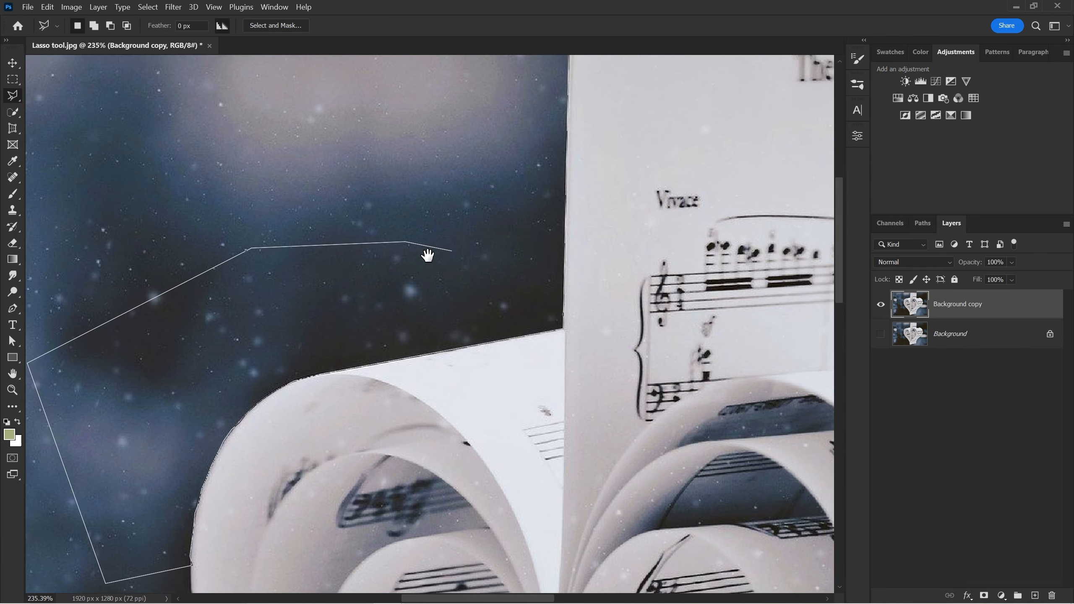
pyautogui.moveTo(498, 138)
pyautogui.mouseDown()
pyautogui.moveTo(460, 288)
pyautogui.moveTo(620, 2)
pyautogui.moveTo(625, 42)
pyautogui.mouseUp()
pyautogui.click(507, 150)
pyautogui.click(531, 199)
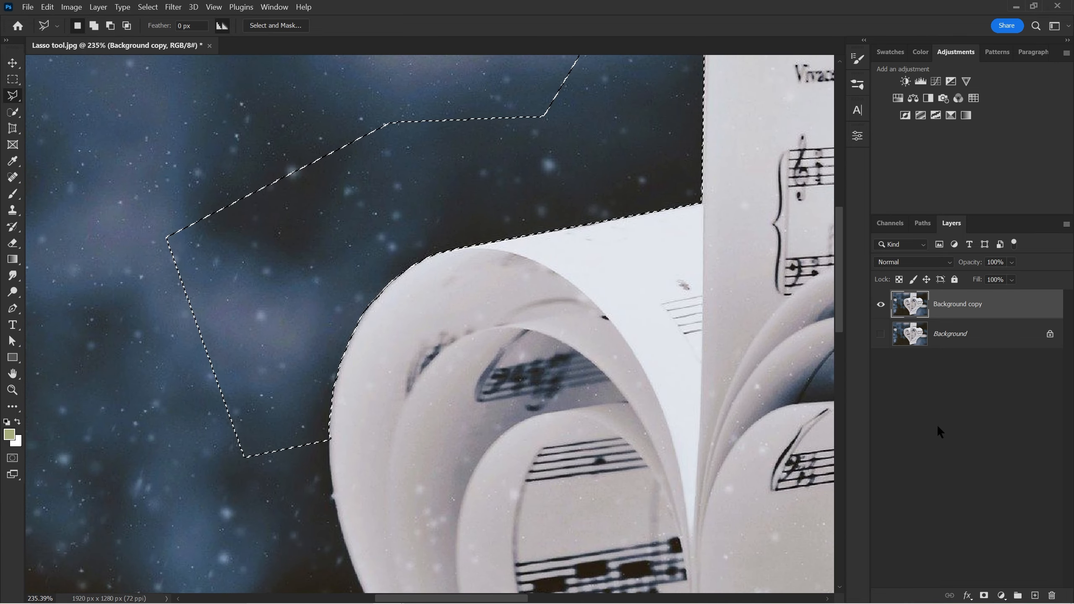
# Step: Delete the polygon-selected background on Background copy, deselect, and inspect the cut edge along the strip and heart
pyautogui.press('Delete')
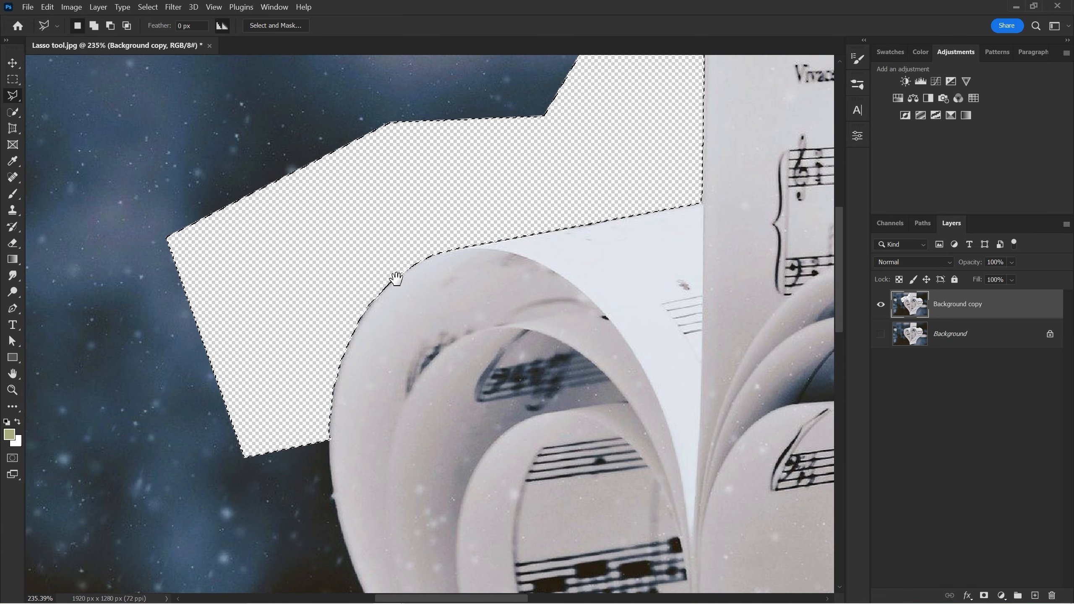
pyautogui.moveTo(396, 279); pyautogui.dragTo(392, 336)
pyautogui.hotkey('ctrl', 'd')
pyautogui.moveTo(585, 251); pyautogui.dragTo(568, 286)
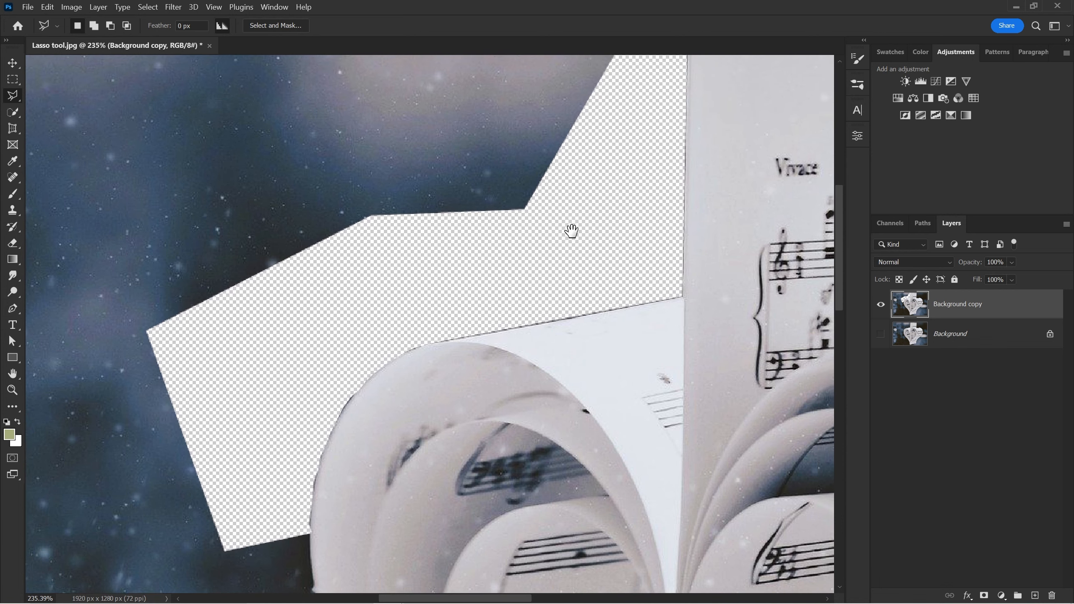
pyautogui.moveTo(571, 230)
pyautogui.mouseDown()
pyautogui.moveTo(508, 348)
pyautogui.moveTo(533, 296)
pyautogui.mouseUp()
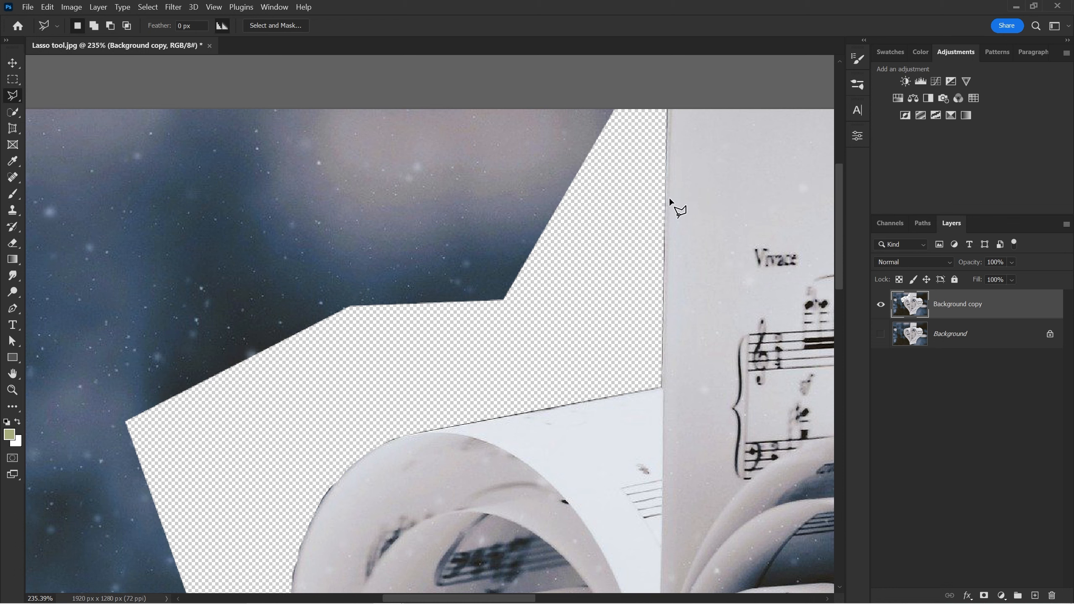
pyautogui.moveTo(546, 344); pyautogui.dragTo(546, 147)
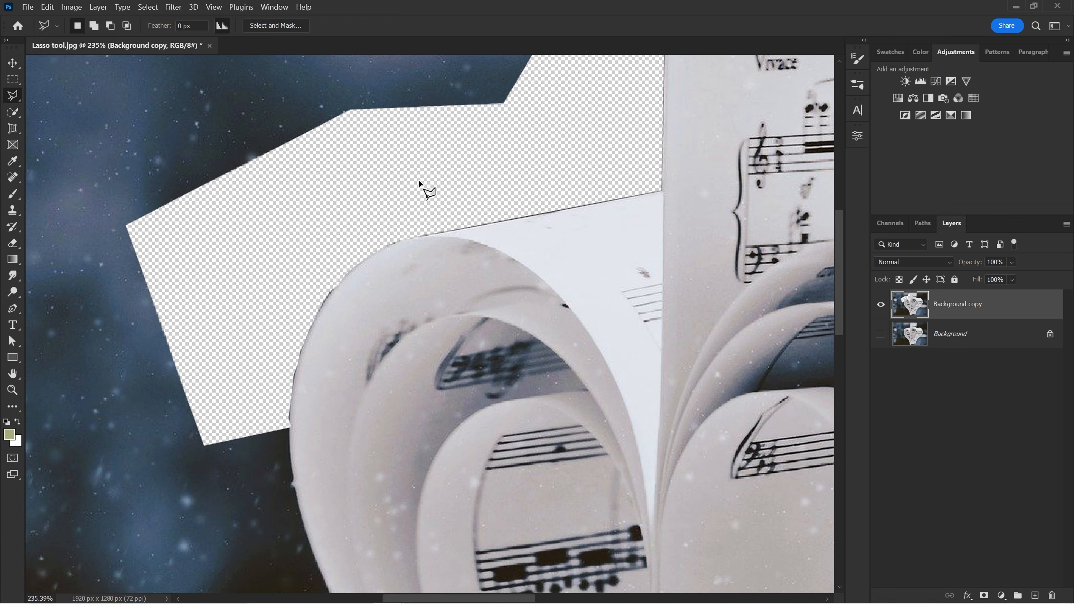
# Step: View the whole image and undo the deletion of the background area
pyautogui.moveTo(498, 222); pyautogui.dragTo(468, 359)
pyautogui.press('z')
pyautogui.moveTo(523, 242); pyautogui.dragTo(485, 242)
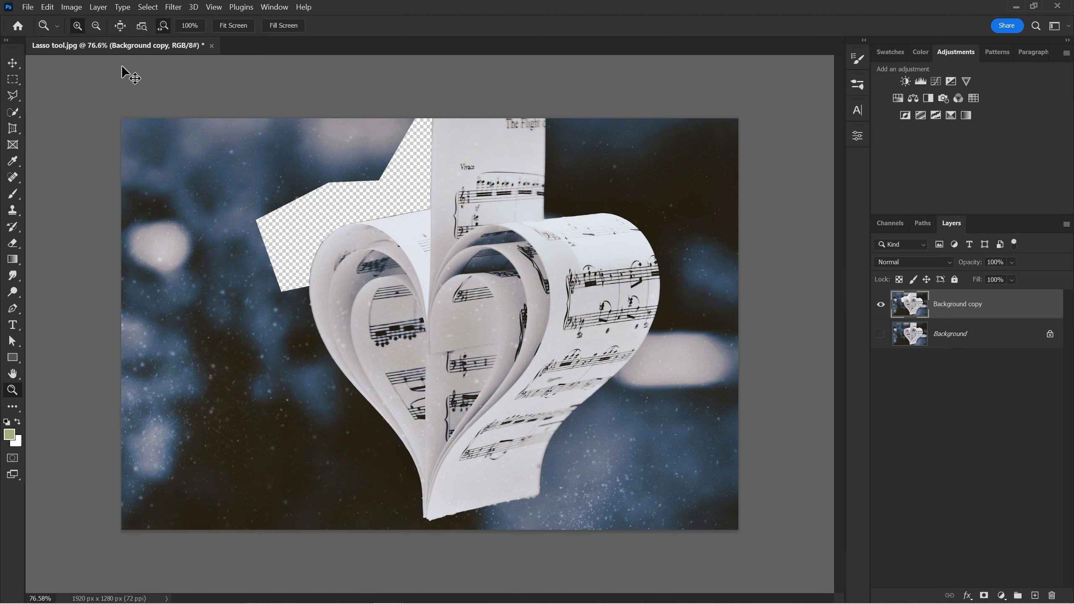
pyautogui.hotkey('ctrl', 'z')
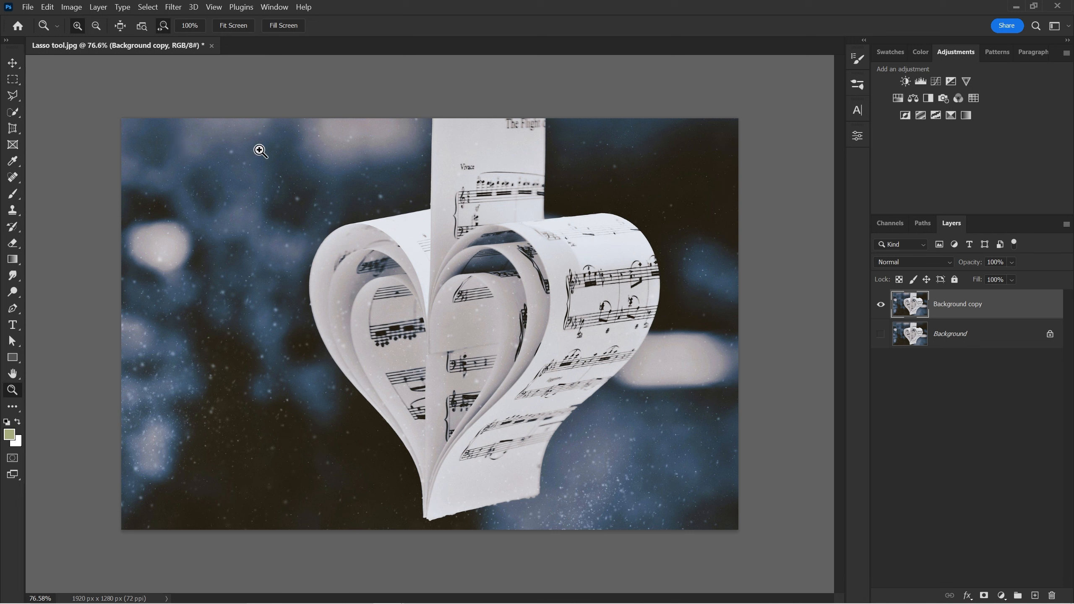
# Step: Start a polygonal lasso selection around the heart with loose straight segments down its left side and around its bottom tip
pyautogui.press('l')
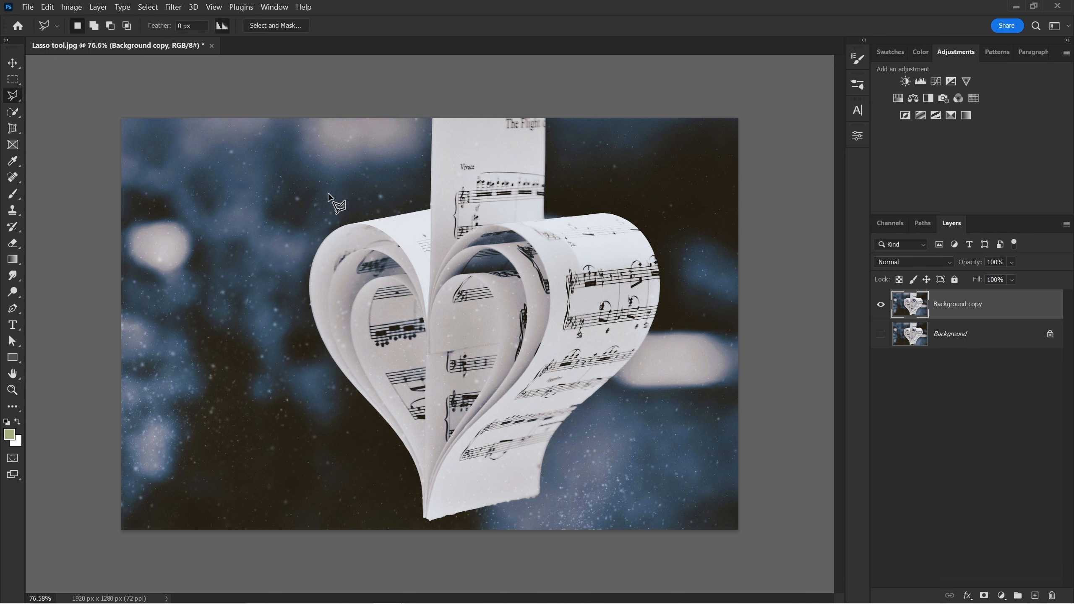
pyautogui.click(342, 211)
pyautogui.click(299, 255)
pyautogui.click(313, 342)
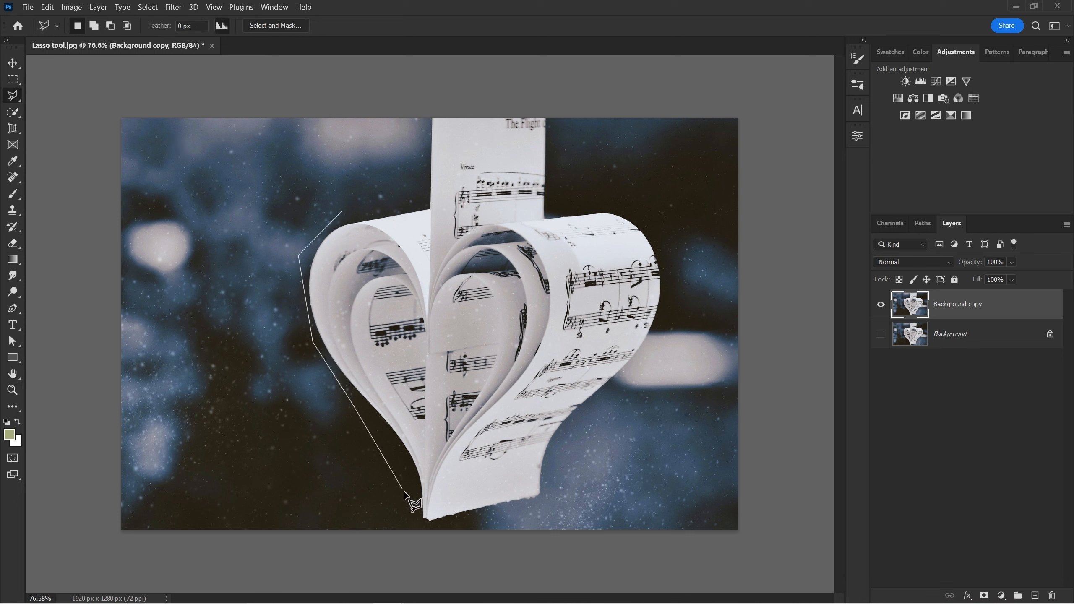
pyautogui.click(425, 524)
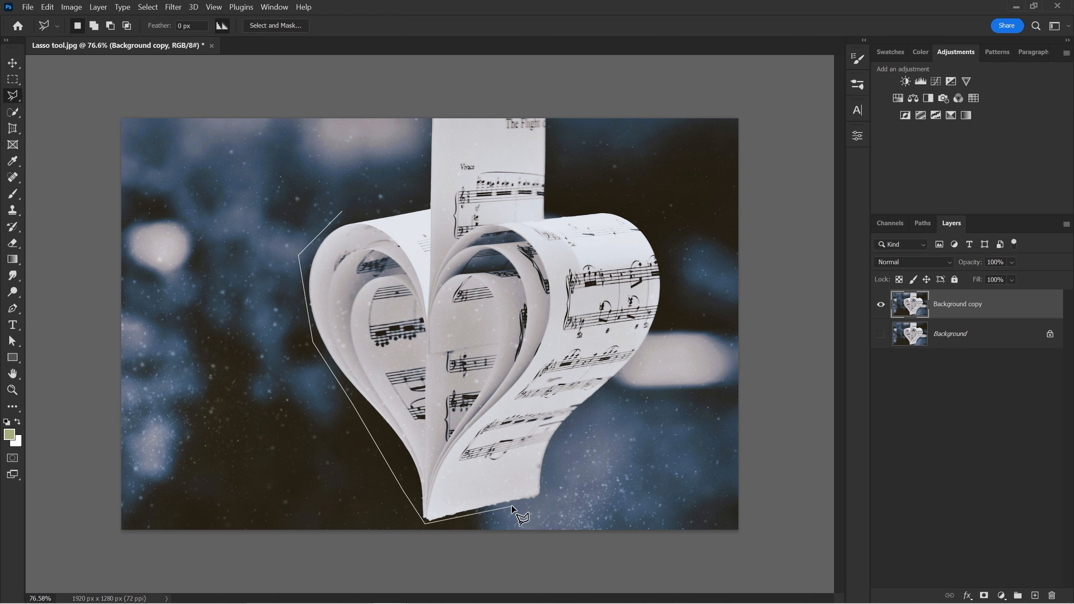
pyautogui.click(542, 496)
pyautogui.click(570, 424)
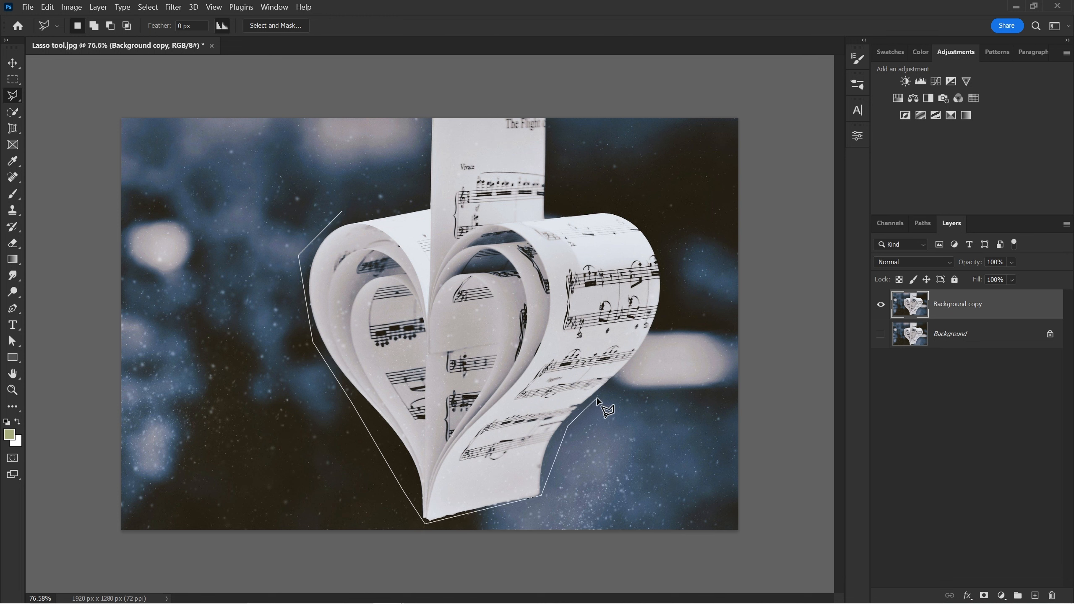
# Step: Continue the polygonal selection up the heart's right side, over its top curve and around the paper strip's upper end
pyautogui.click(651, 346)
pyautogui.click(677, 260)
pyautogui.click(654, 218)
pyautogui.click(609, 201)
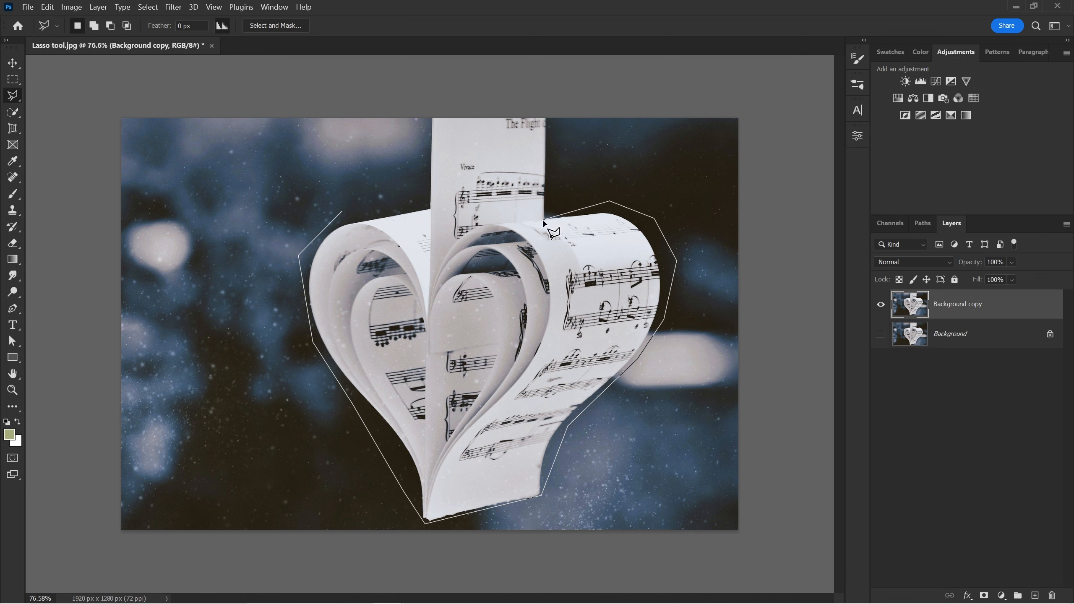
pyautogui.click(546, 220)
pyautogui.click(547, 103)
pyautogui.click(441, 83)
pyautogui.click(417, 96)
pyautogui.click(434, 118)
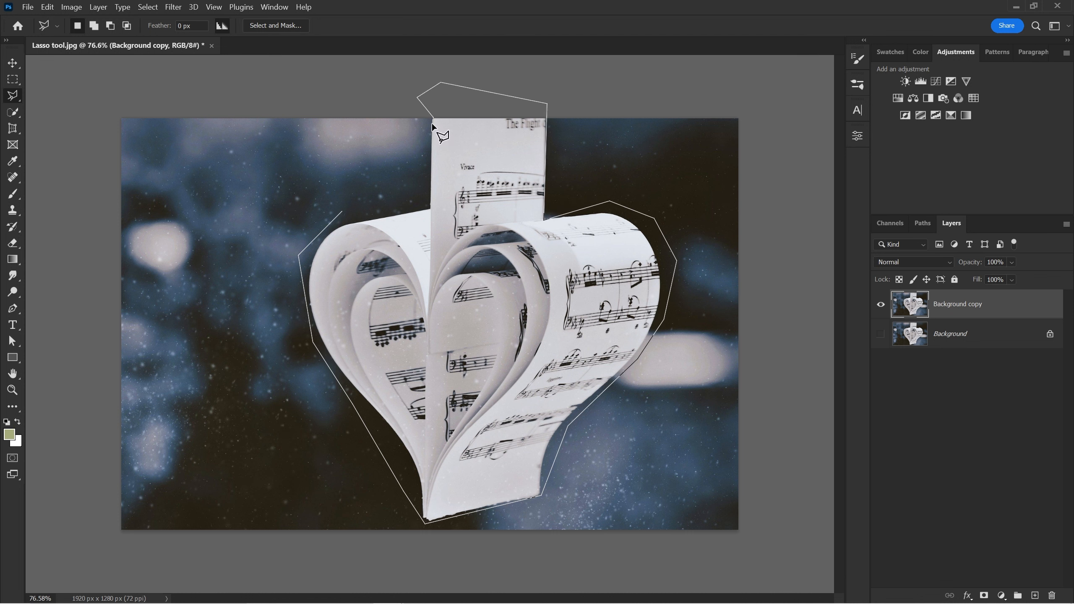
# Step: Carry the polygonal outline down the strip's left edge, loop it across the background beside the heart and close the selection
pyautogui.click(427, 209)
pyautogui.click(317, 240)
pyautogui.click(283, 317)
pyautogui.click(246, 363)
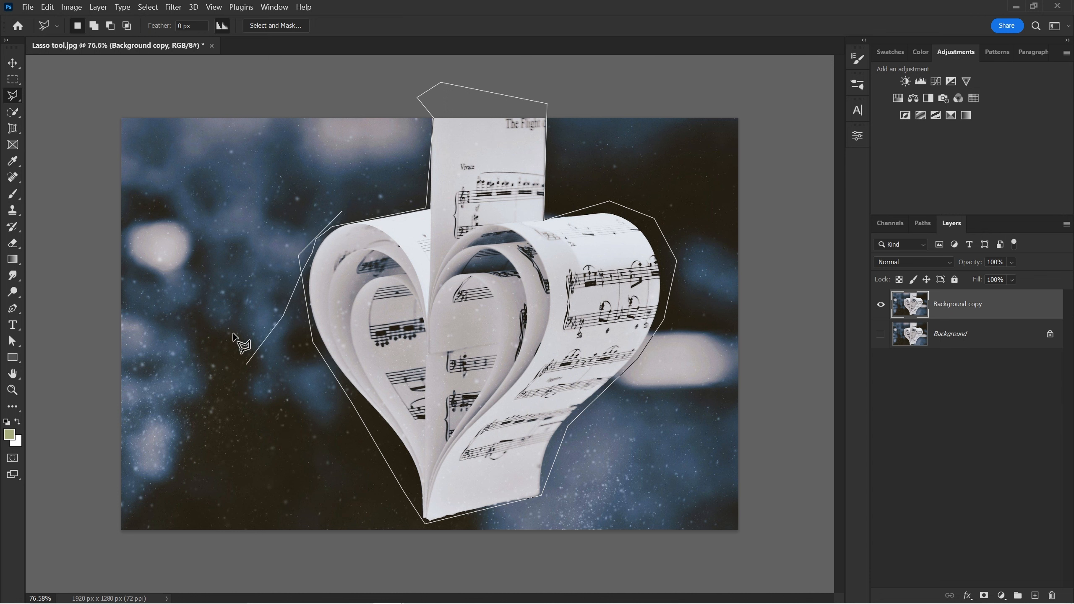
pyautogui.click(223, 262)
pyautogui.click(306, 160)
pyautogui.doubleClick(320, 162)
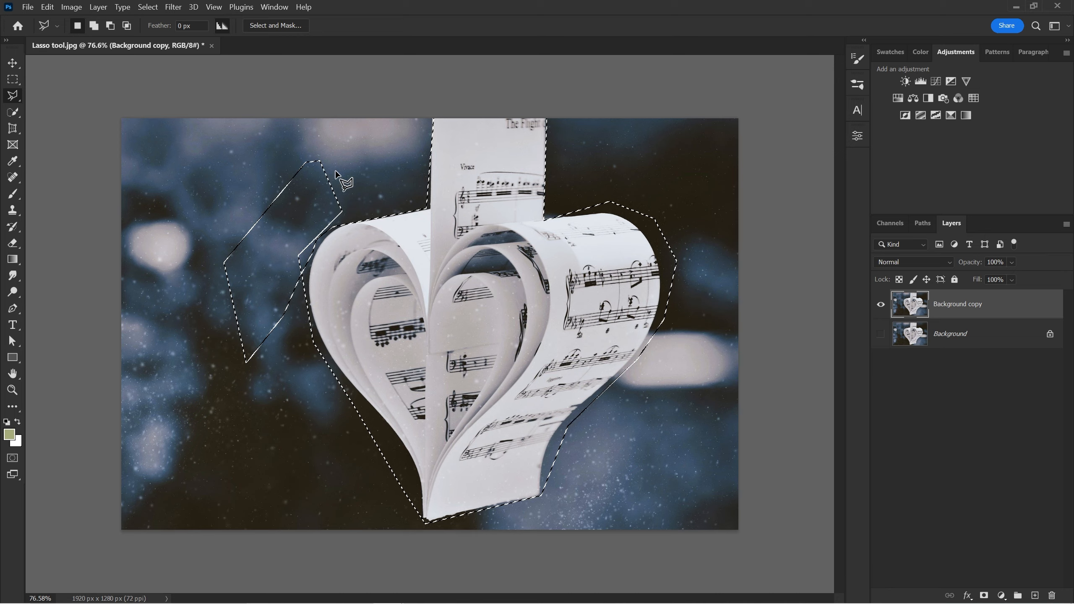
# Step: Add a small four-sided polygonal area above the heart's upper-left curve to the existing selection
pyautogui.press('alt')
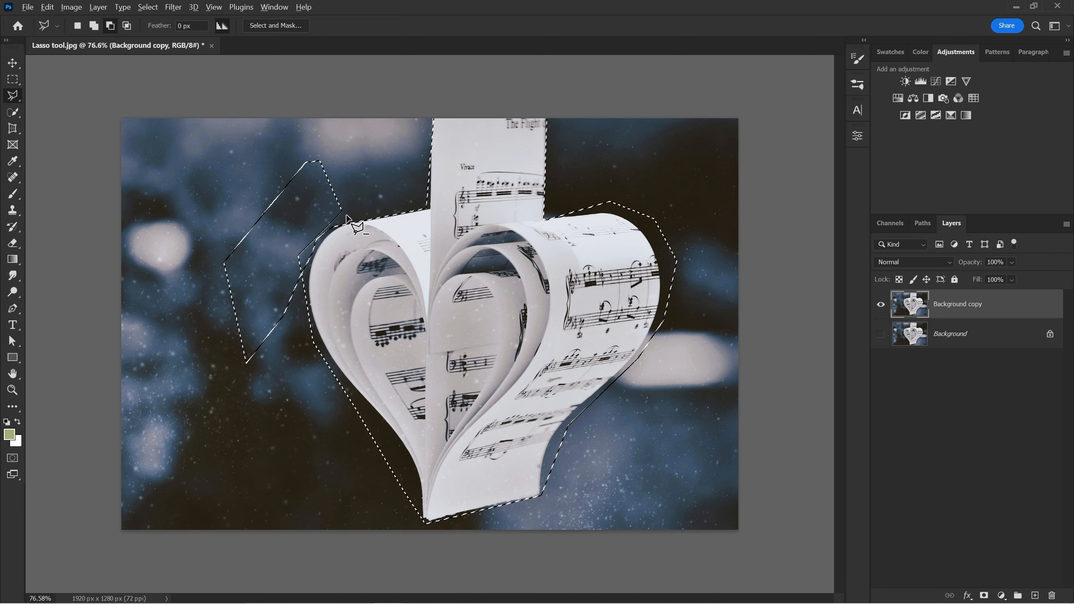
pyautogui.press('z')
pyautogui.moveTo(340, 225); pyautogui.dragTo(378, 258)
pyautogui.press('space')
pyautogui.press('l')
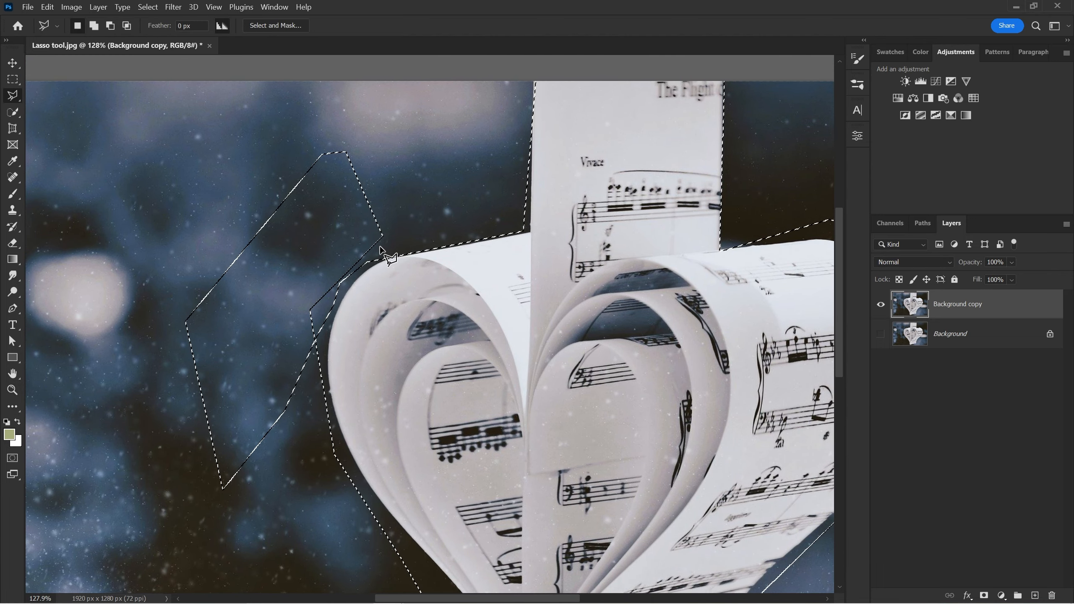
pyautogui.press('shift')
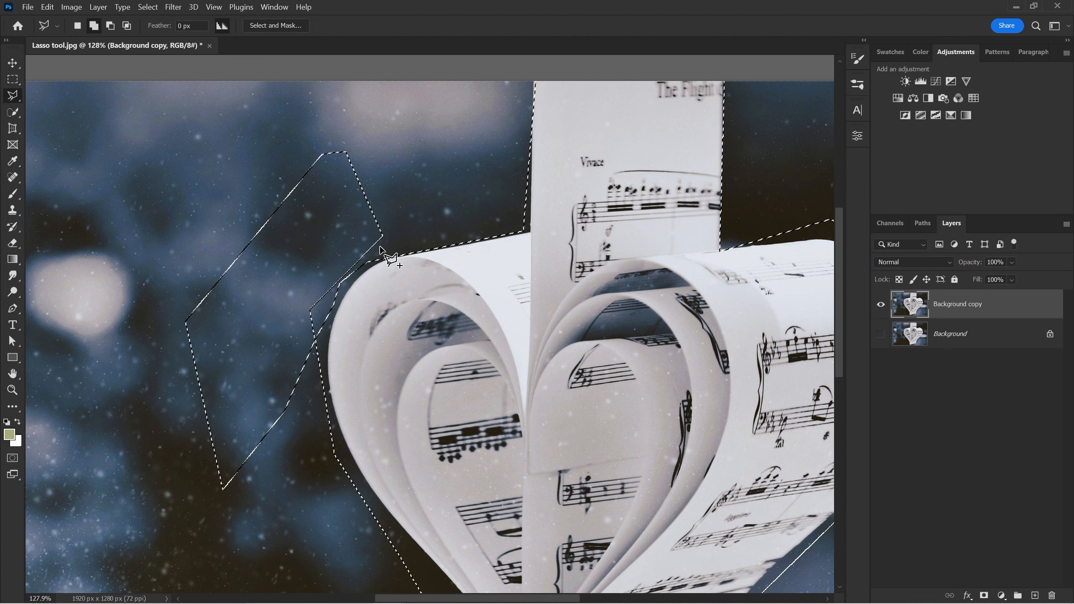
pyautogui.click(358, 219)
pyautogui.click(440, 176)
pyautogui.click(412, 233)
pyautogui.click(380, 238)
pyautogui.click(358, 220)
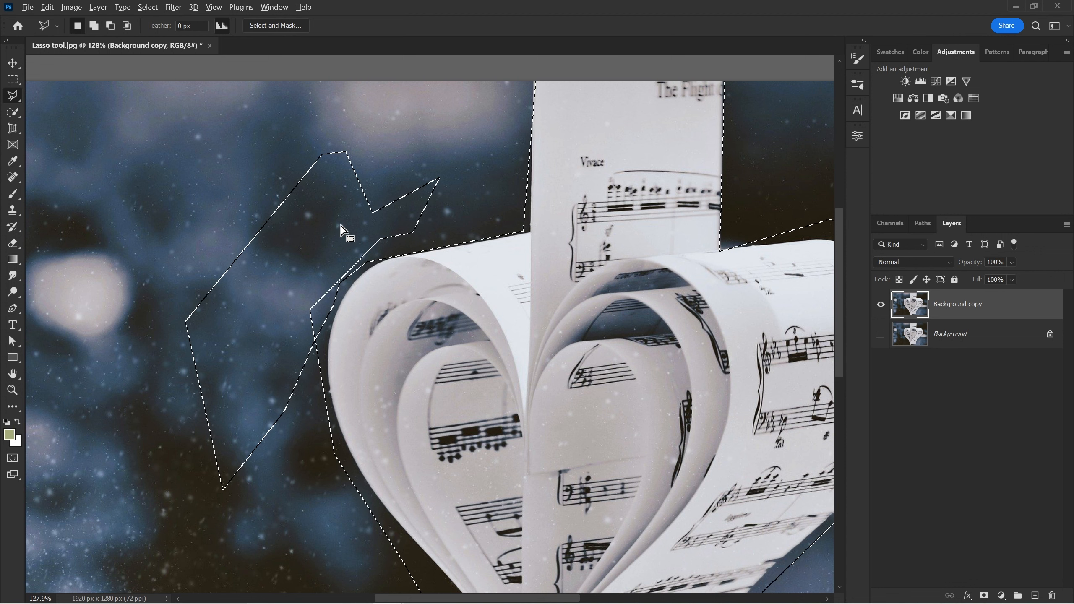
# Step: Clear the heart selection
pyautogui.press('alt')
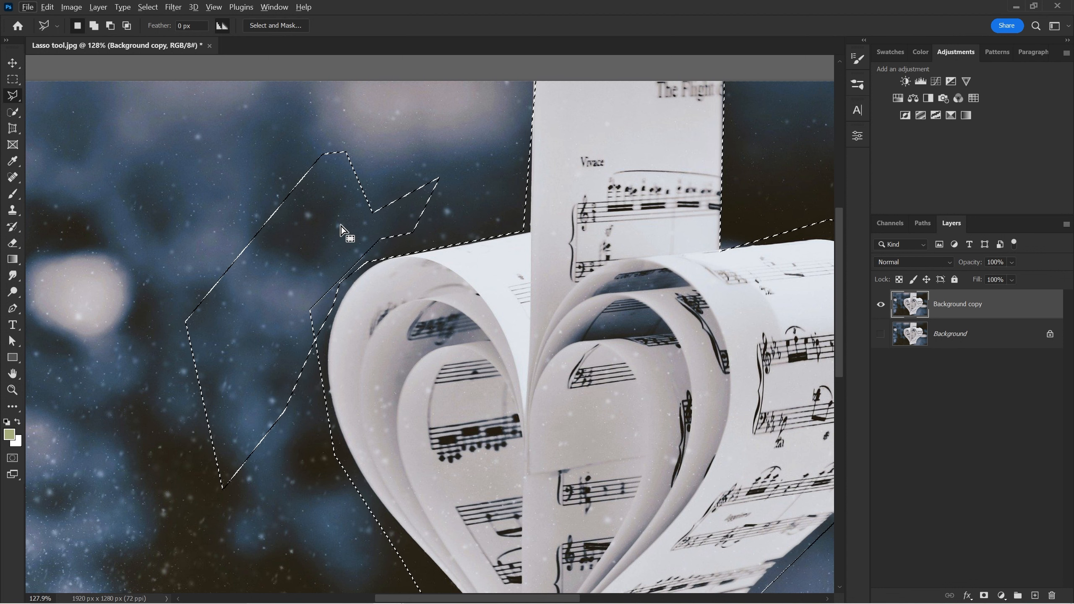
pyautogui.press('l')
pyautogui.click(341, 226)
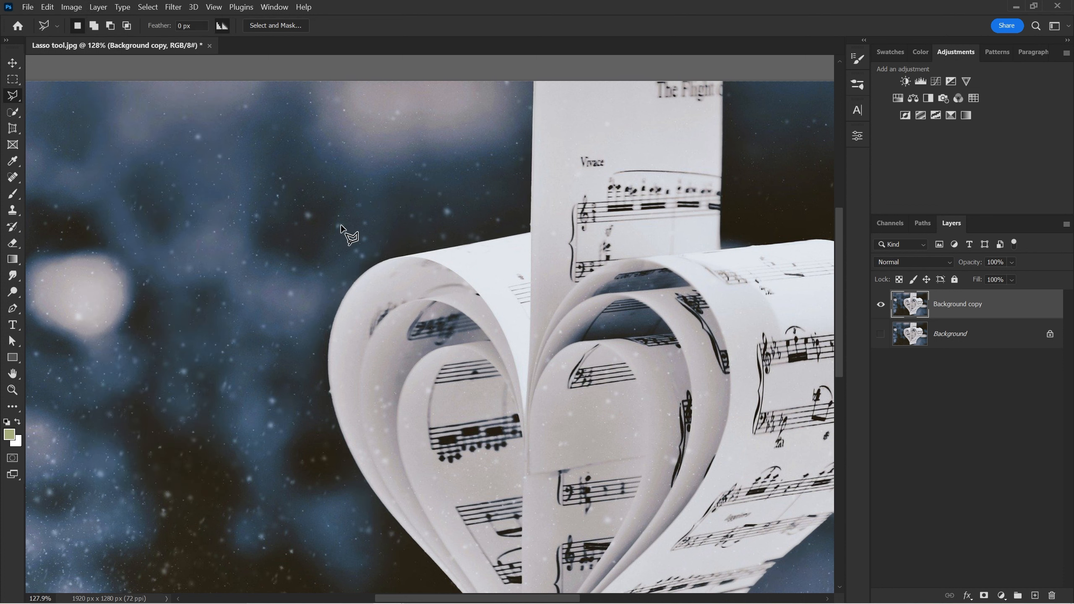
# Step: Bring the whole heart image into view and start a new polygonal selection in the background above and left of the heart
pyautogui.press('space')
pyautogui.moveTo(469, 269); pyautogui.dragTo(399, 323)
pyautogui.press('z')
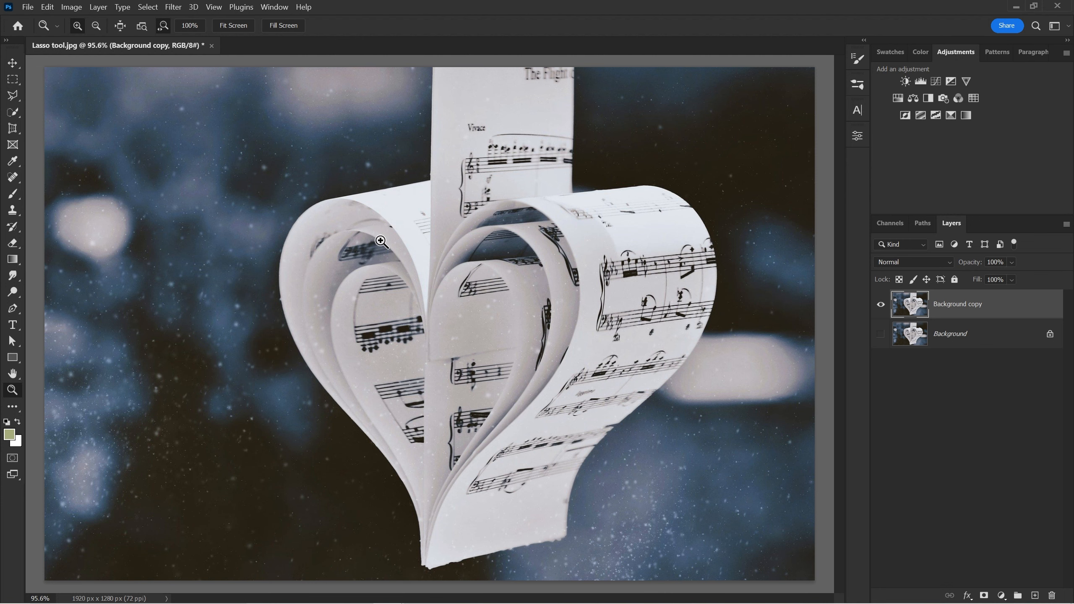
pyautogui.moveTo(382, 242); pyautogui.dragTo(376, 240)
pyautogui.press('l')
pyautogui.click(218, 153)
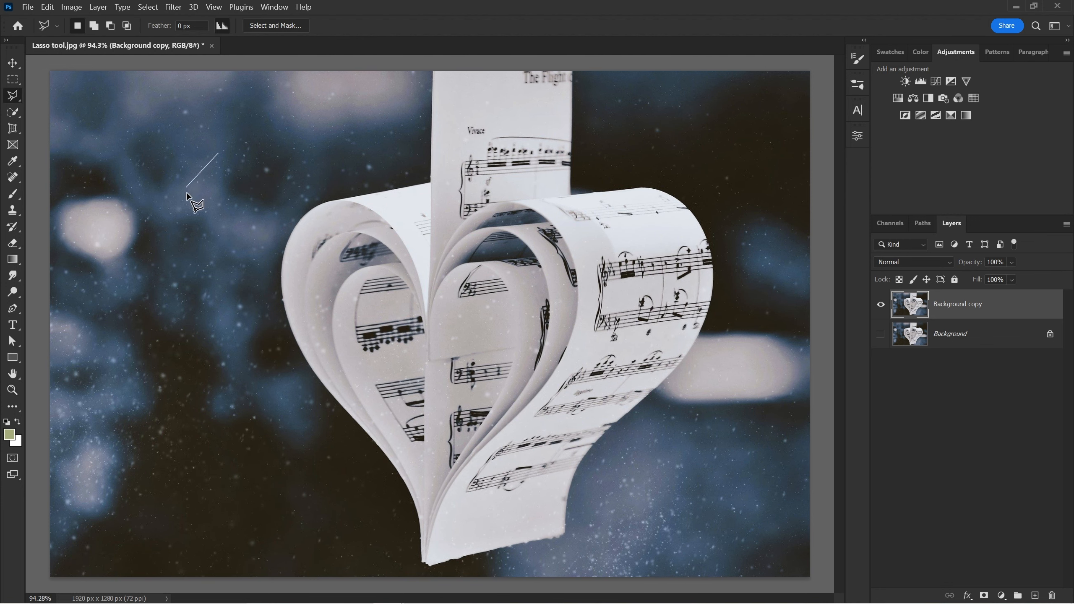
pyautogui.click(197, 219)
pyautogui.click(293, 185)
pyautogui.click(276, 117)
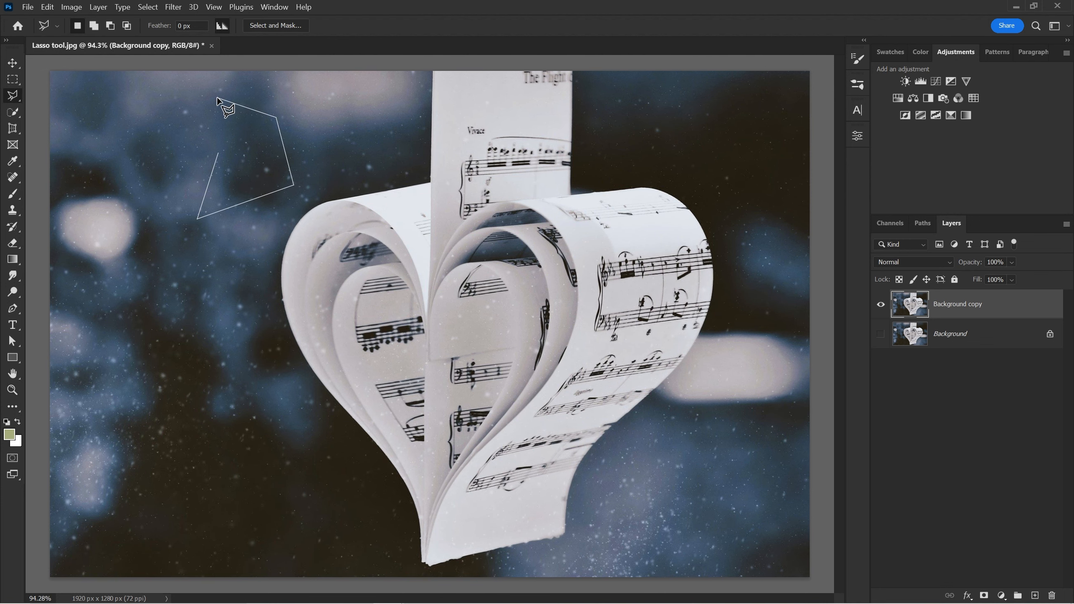
pyautogui.click(216, 98)
# Step: Widen the polygonal selection around the blue background, let it overlap the heart's upper-left curve, and close it
pyautogui.click(127, 195)
pyautogui.click(186, 263)
pyautogui.click(236, 282)
pyautogui.click(310, 272)
pyautogui.click(364, 192)
pyautogui.doubleClick(314, 129)
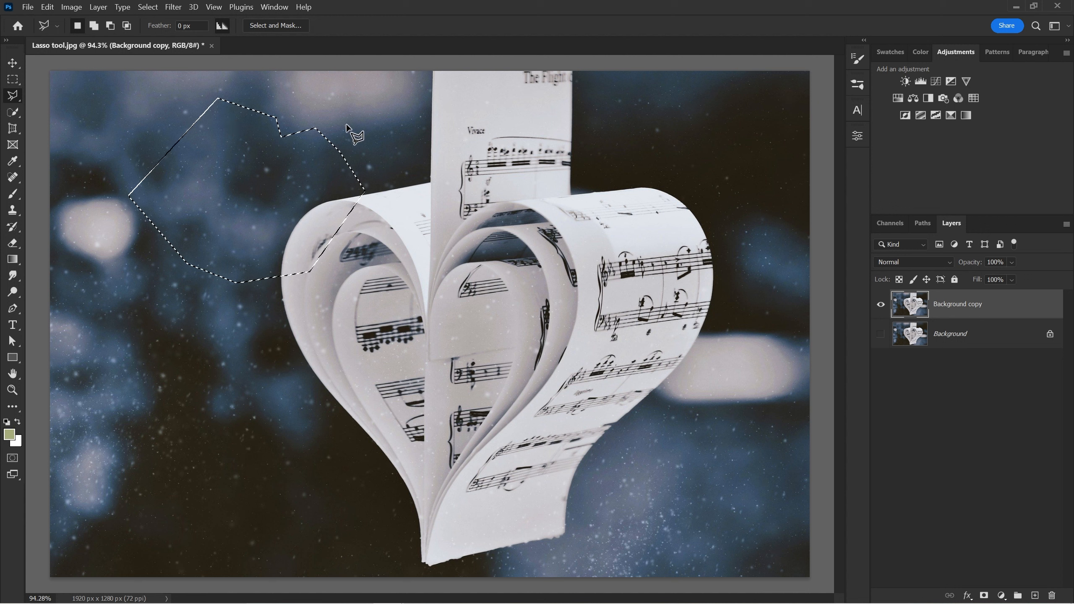
# Step: Start subtracting from the selection with a polygonal outline from above the heart onto its upper-left edge
pyautogui.press('alt')
pyautogui.click(322, 108)
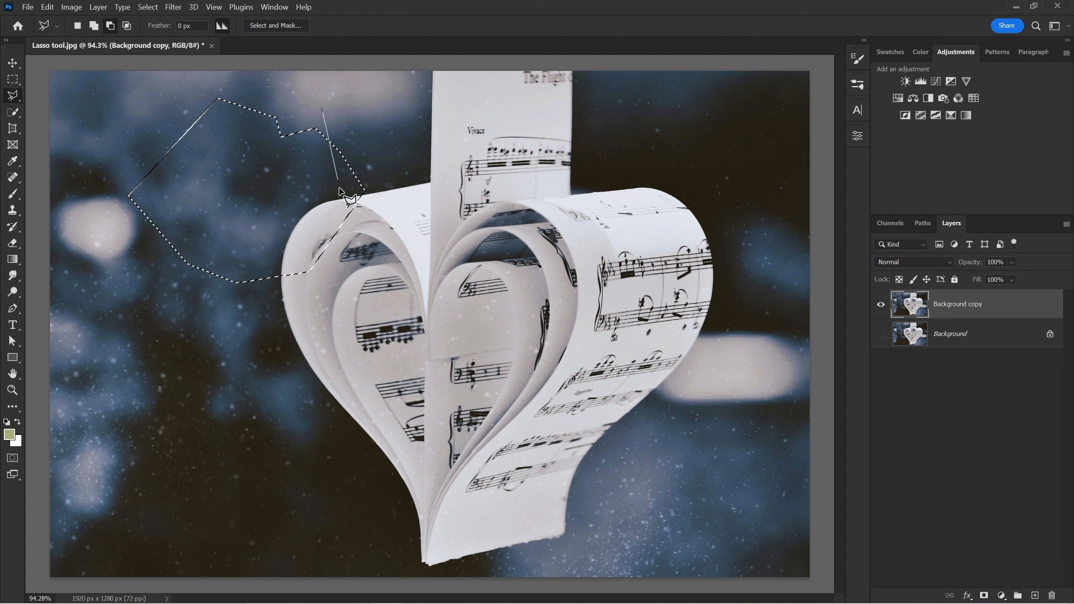
pyautogui.click(380, 153)
pyautogui.click(382, 217)
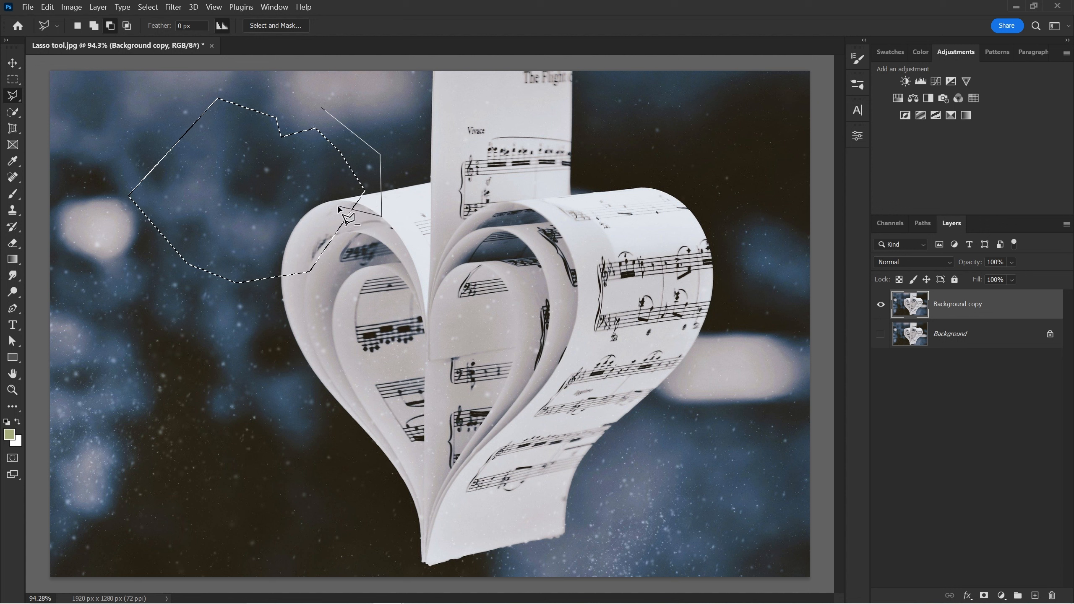
pyautogui.click(360, 198)
pyautogui.click(333, 202)
pyautogui.click(325, 203)
pyautogui.click(308, 211)
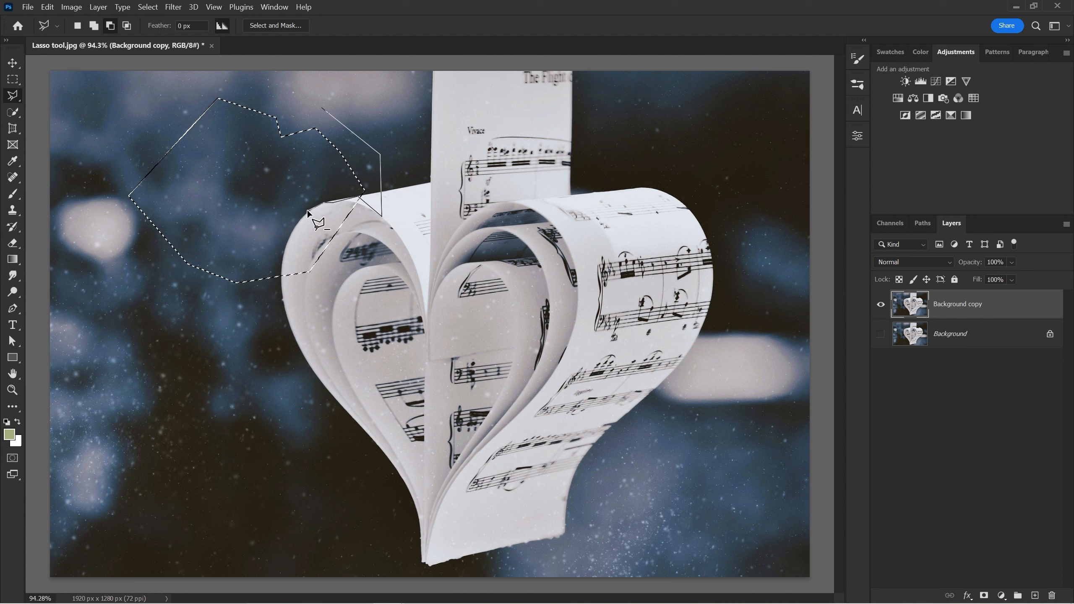
# Step: Follow the heart's left curve with short segments, loop back through the heart and close the outline to subtract the overlap
pyautogui.click(292, 231)
pyautogui.click(289, 243)
pyautogui.click(283, 256)
pyautogui.click(285, 276)
pyautogui.click(290, 296)
pyautogui.click(304, 312)
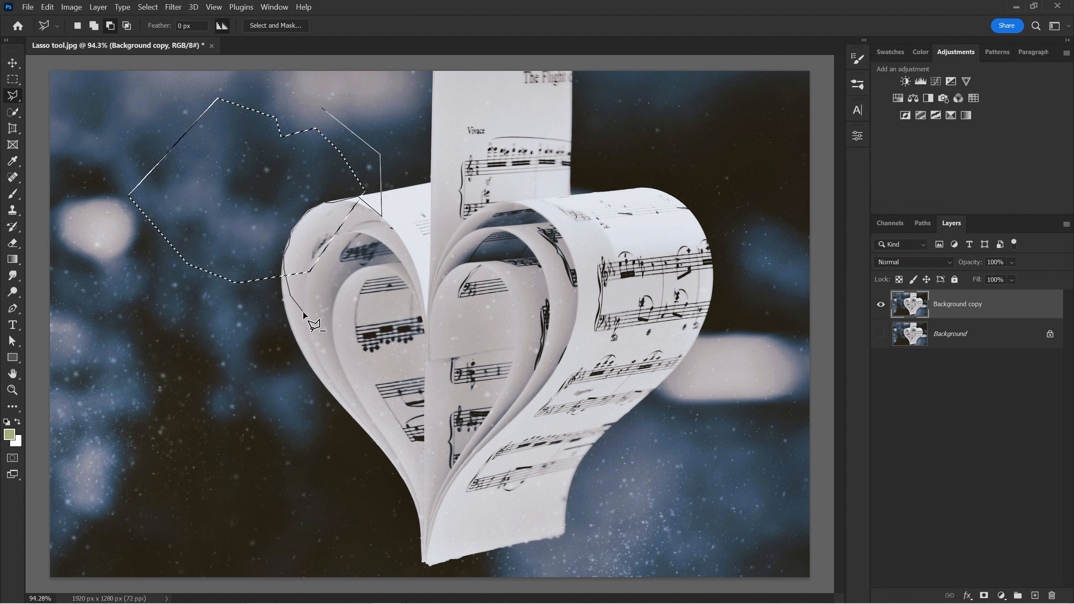
pyautogui.click(327, 317)
pyautogui.click(409, 260)
pyautogui.click(424, 206)
pyautogui.doubleClick(388, 198)
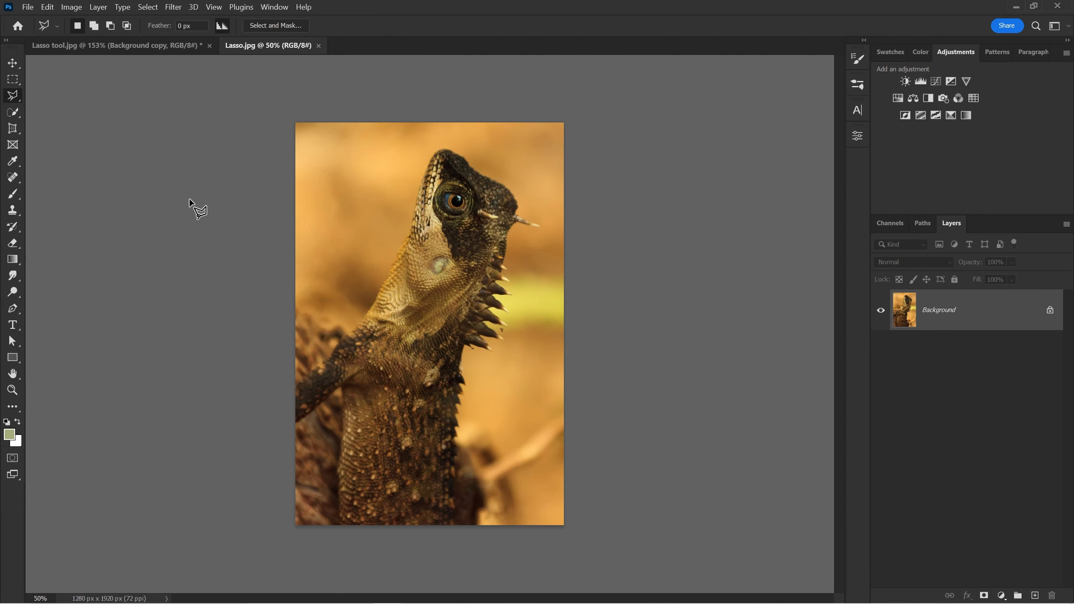
# Step: Switch to the Magnetic Lasso tool for the lizard photo Lasso.jpg
pyautogui.rightClick(15, 99)
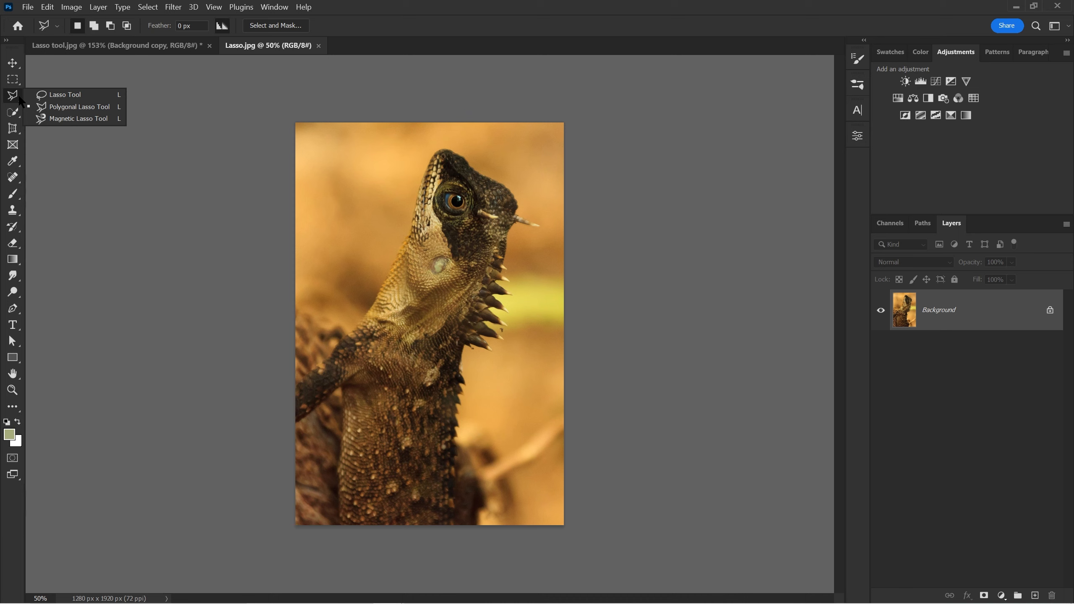
pyautogui.click(41, 147)
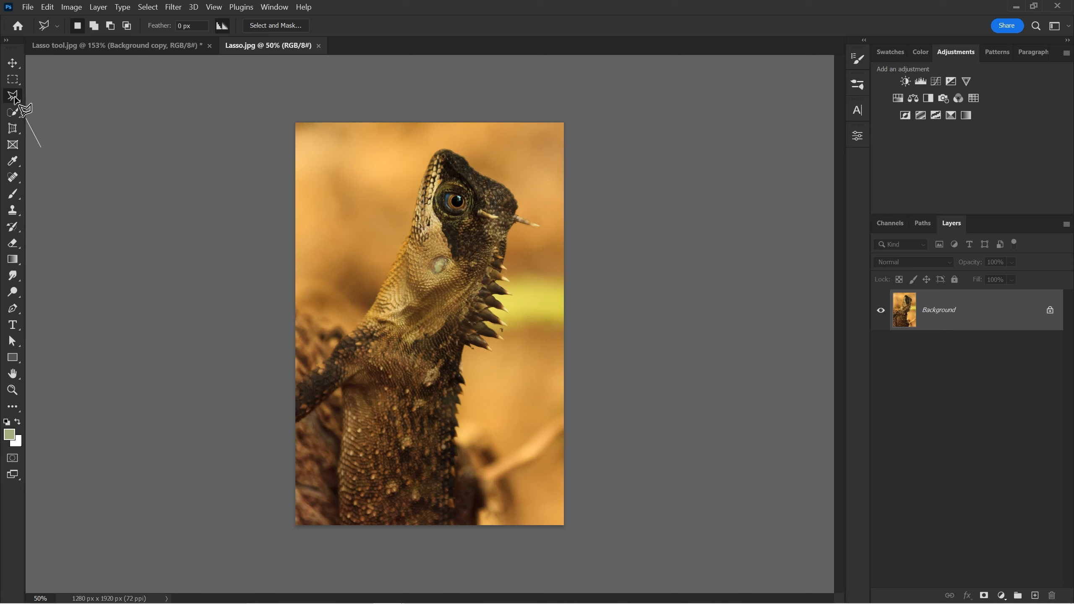
pyautogui.press('Escape')
pyautogui.click(11, 98)
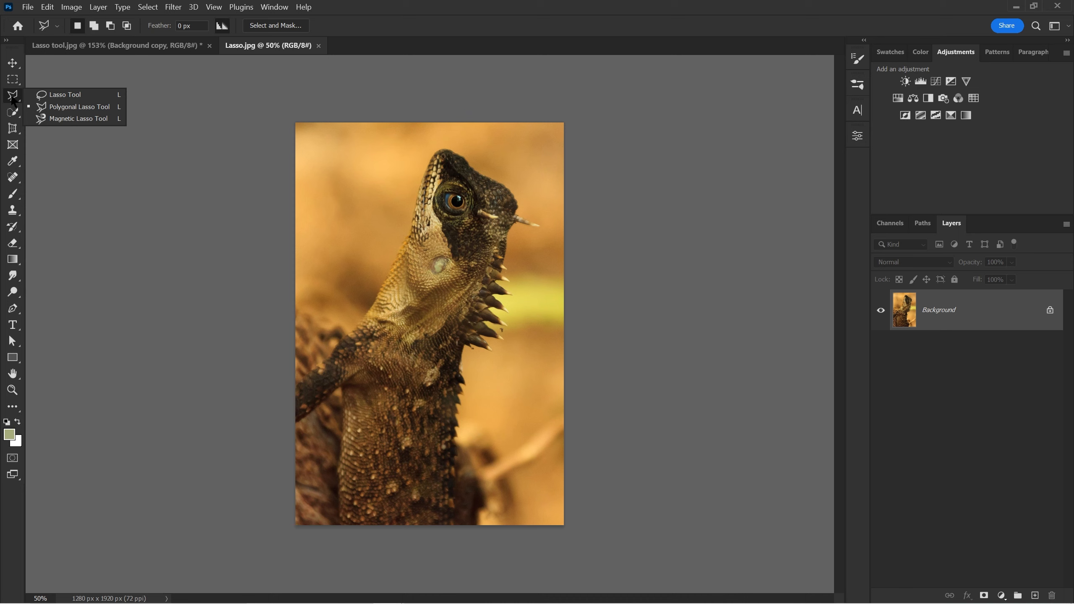
pyautogui.click(69, 119)
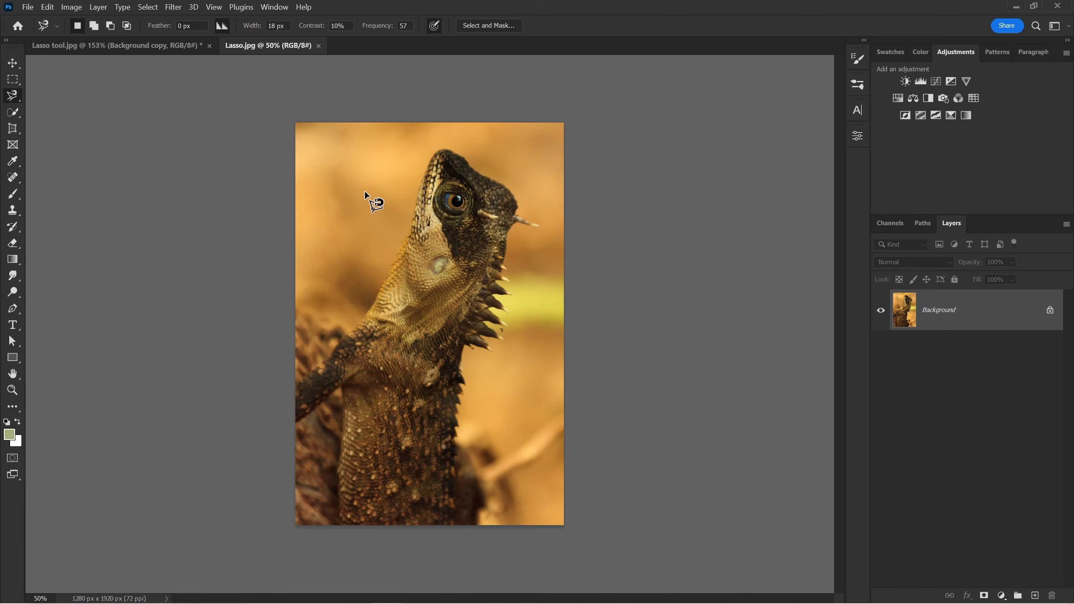
# Step: Turn on the circular width cursor for the Magnetic Lasso and show the lizard's head at 100%
pyautogui.press('capslock')
pyautogui.press('z')
pyautogui.moveTo(500, 223); pyautogui.dragTo(522, 203)
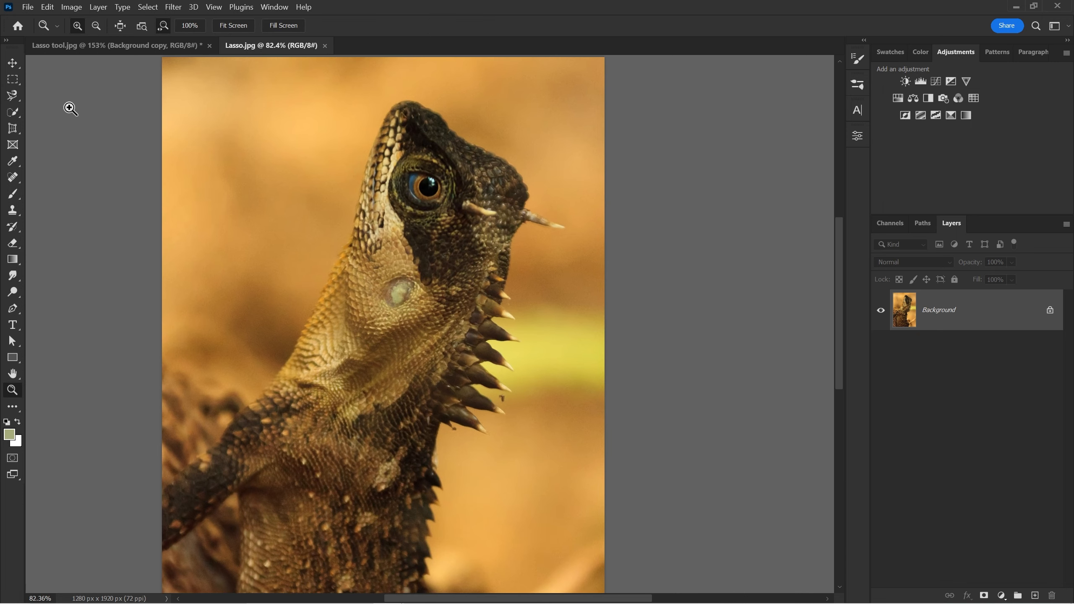
pyautogui.hotkey('ctrl', '1')
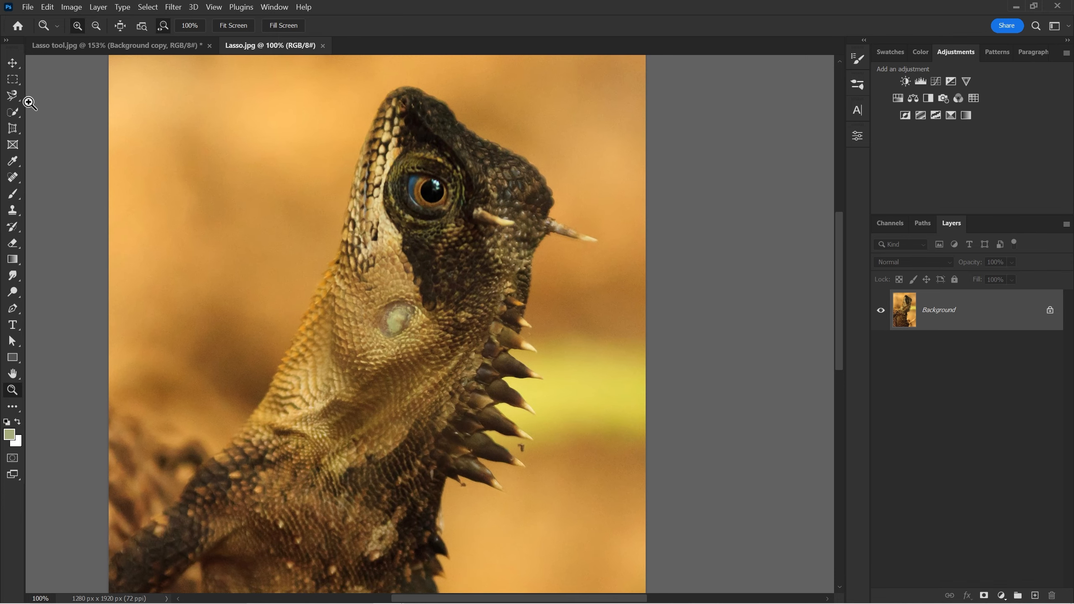
pyautogui.click(13, 97)
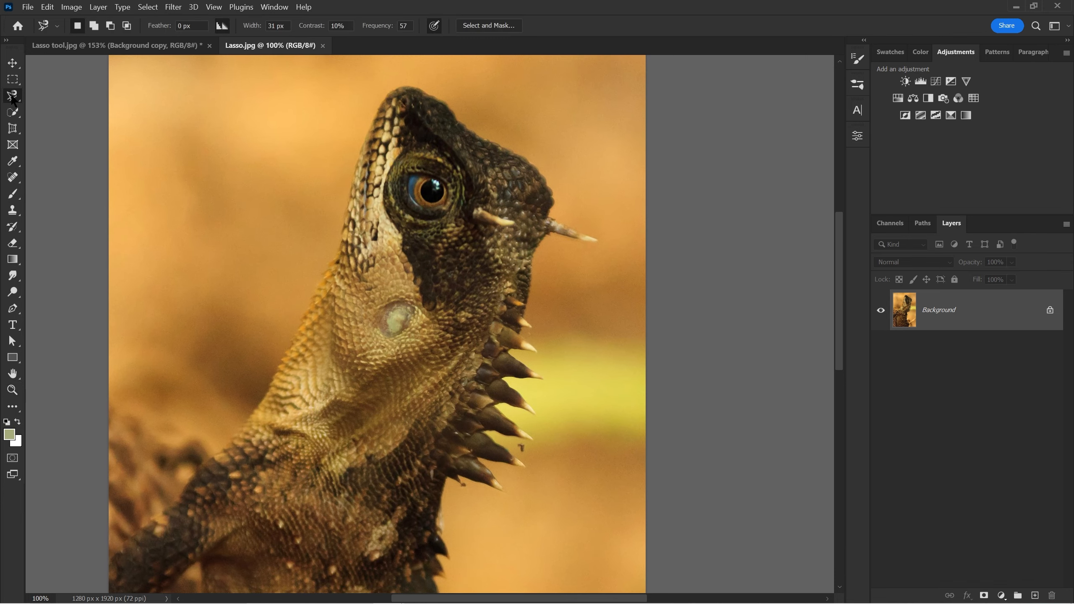
# Step: Trace the lizard's forehead and snout horn with the Magnetic Lasso, reduce its width to 14 px and close the selection
pyautogui.click(504, 144)
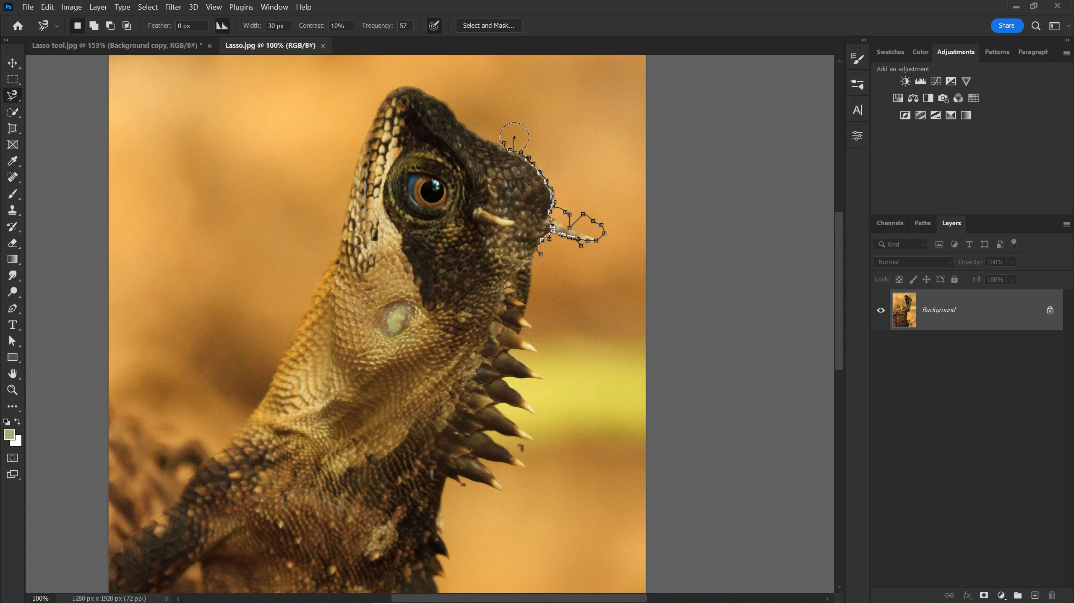
pyautogui.press('[')
pyautogui.press('[')
pyautogui.press('[')
pyautogui.press('[')
pyautogui.press('[')
pyautogui.press('[')
pyautogui.press('[')
pyautogui.press('[')
pyautogui.press('[')
pyautogui.press('[')
pyautogui.press('[')
pyautogui.doubleClick(520, 109)
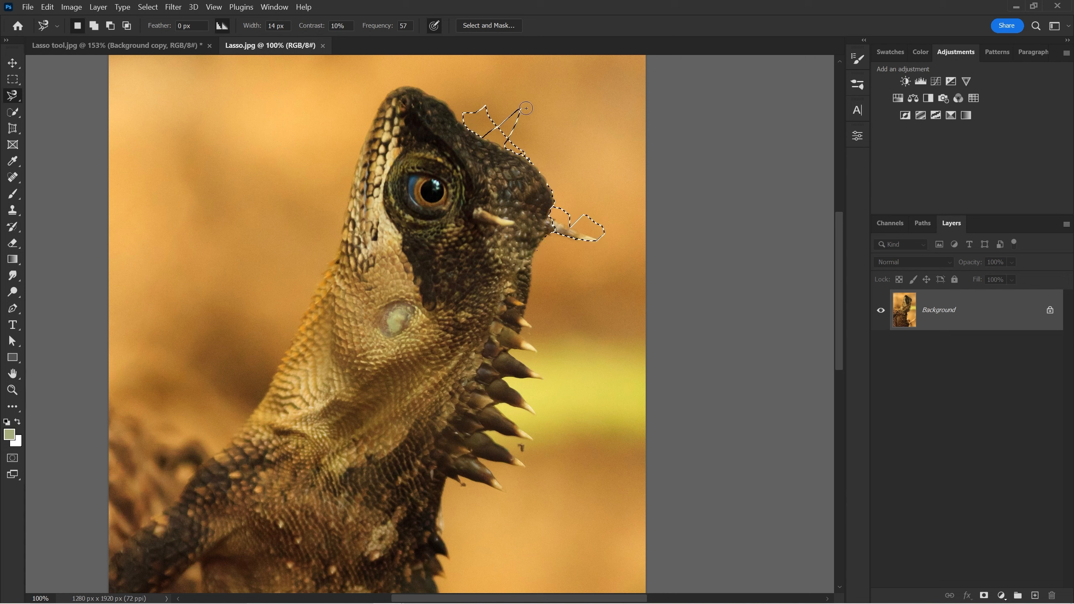
# Step: Try to delete the area selected around the forehead and horn, cancel the fill and deselect
pyautogui.press('Delete')
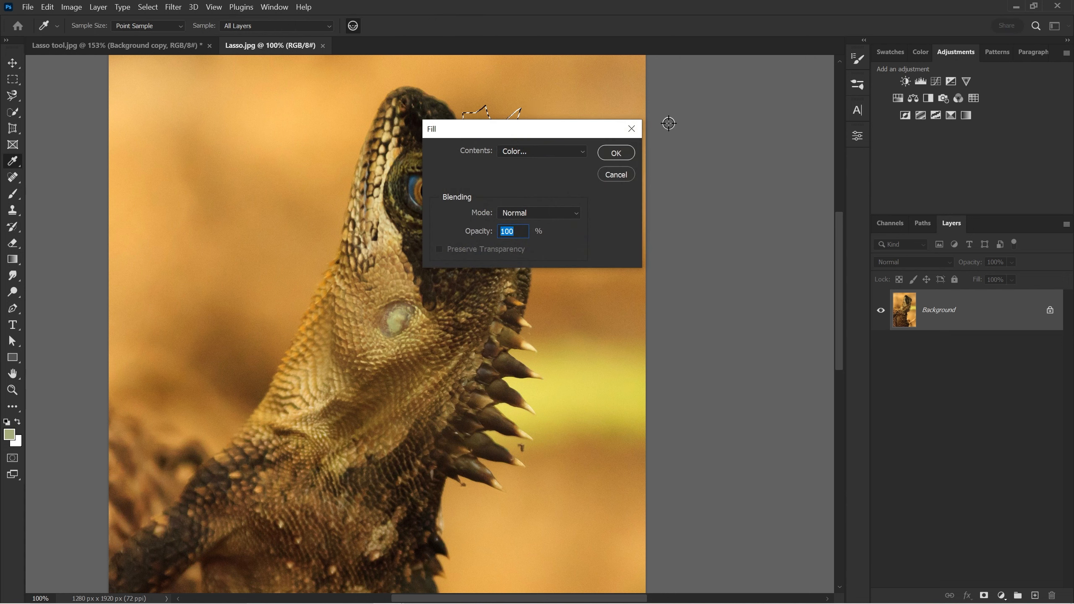
pyautogui.click(615, 173)
pyautogui.hotkey('ctrl', 'd')
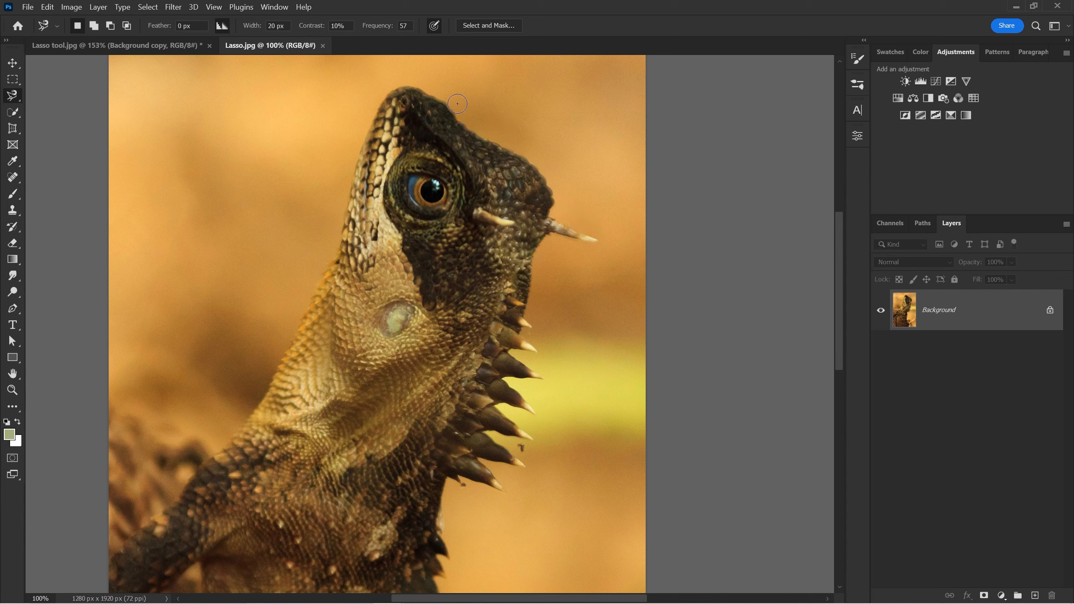
# Step: Trace the lizard from its forehead over the snout horn and throat spikes with the Magnetic Lasso, raising its width to 33 px
pyautogui.click(461, 114)
pyautogui.click(459, 116)
pyautogui.press(']')
pyautogui.press(']')
pyautogui.press(']')
pyautogui.press(']')
pyautogui.press(']')
pyautogui.press(']')
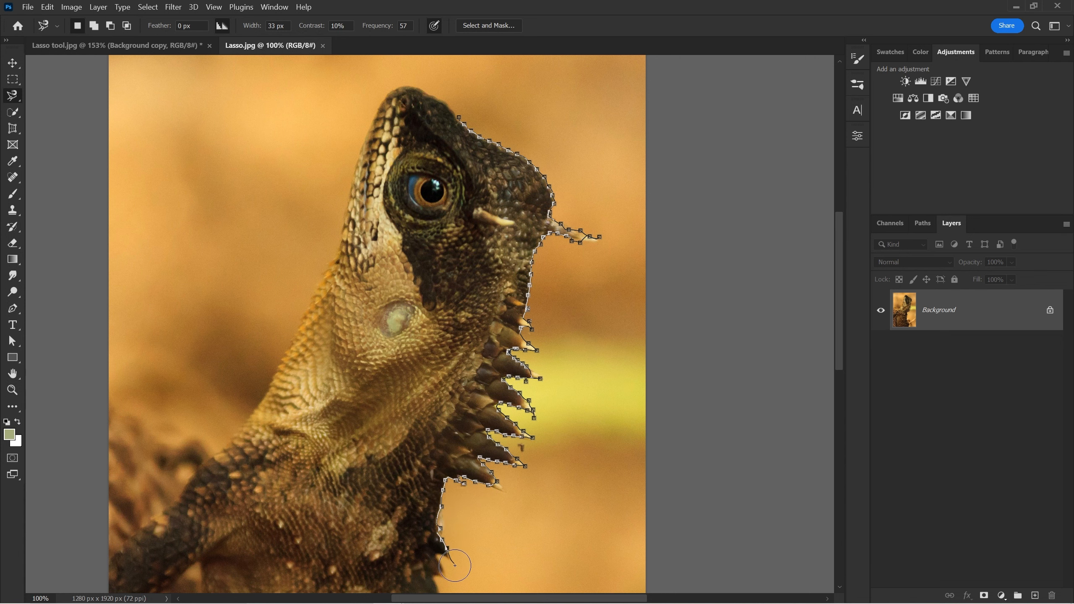
# Step: Continue the outline down the chest and around the image's outer edges, closing the background selection above the head
pyautogui.moveTo(461, 539); pyautogui.dragTo(465, 347)
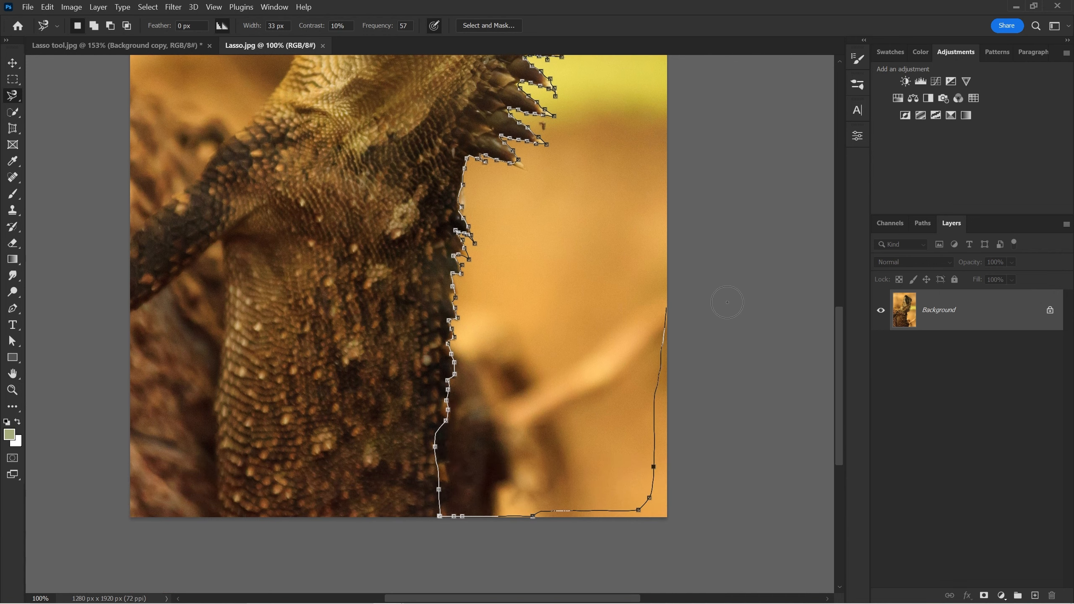
pyautogui.moveTo(695, 189); pyautogui.dragTo(661, 578)
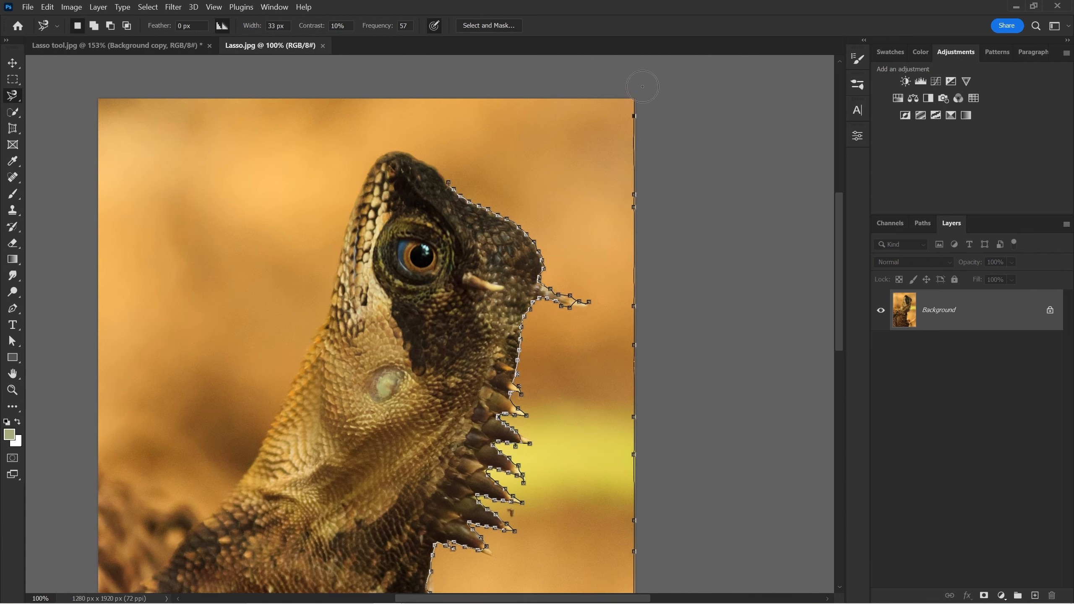
pyautogui.doubleClick(434, 129)
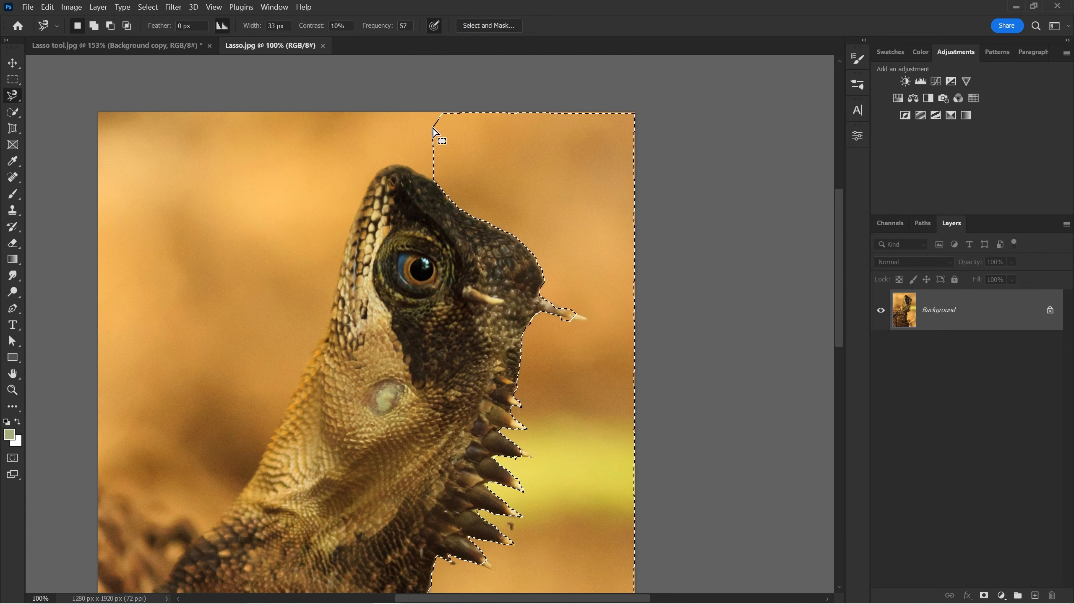
# Step: Fill the selected background with white in Normal mode at 100% opacity and deselect it
pyautogui.moveTo(546, 358)
pyautogui.mouseDown()
pyautogui.moveTo(539, 274)
pyautogui.moveTo(532, 283)
pyautogui.mouseUp()
pyautogui.press('z')
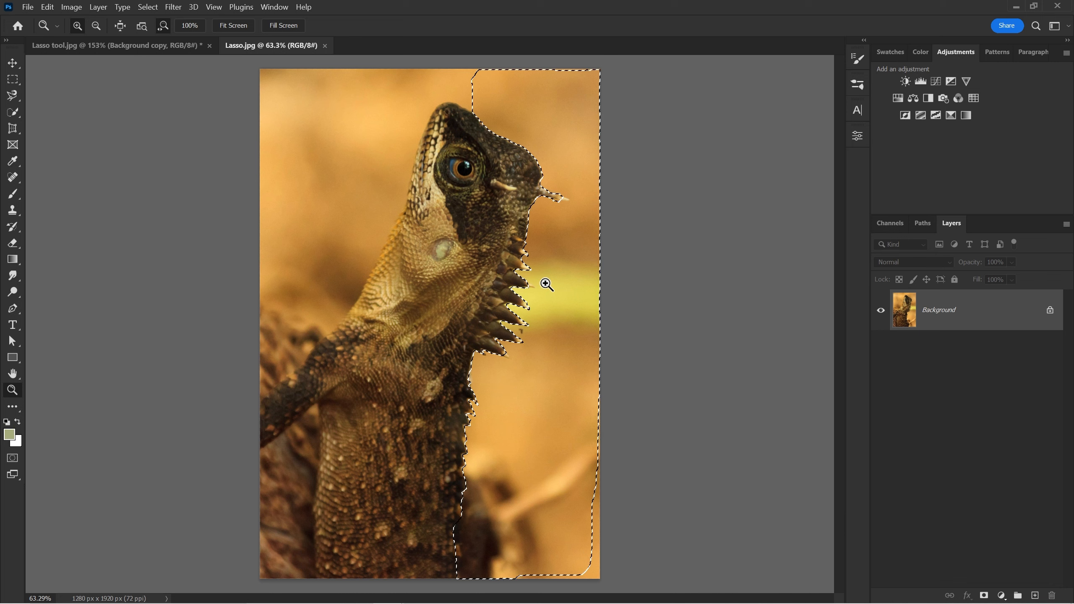
pyautogui.press('l')
pyautogui.hotkey('shift', 'F5')
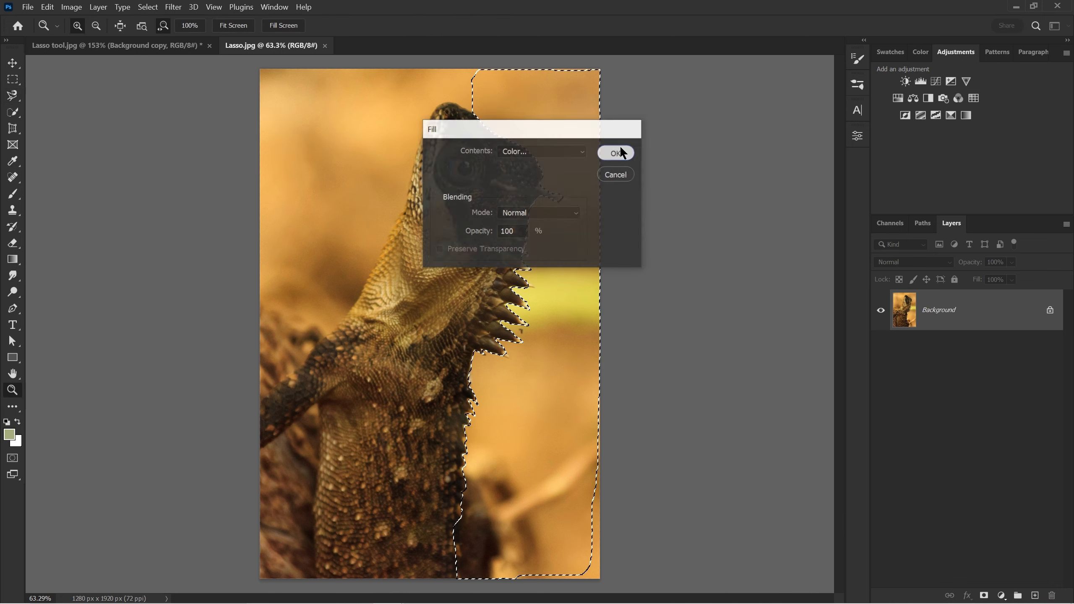
pyautogui.click(616, 153)
pyautogui.press('z')
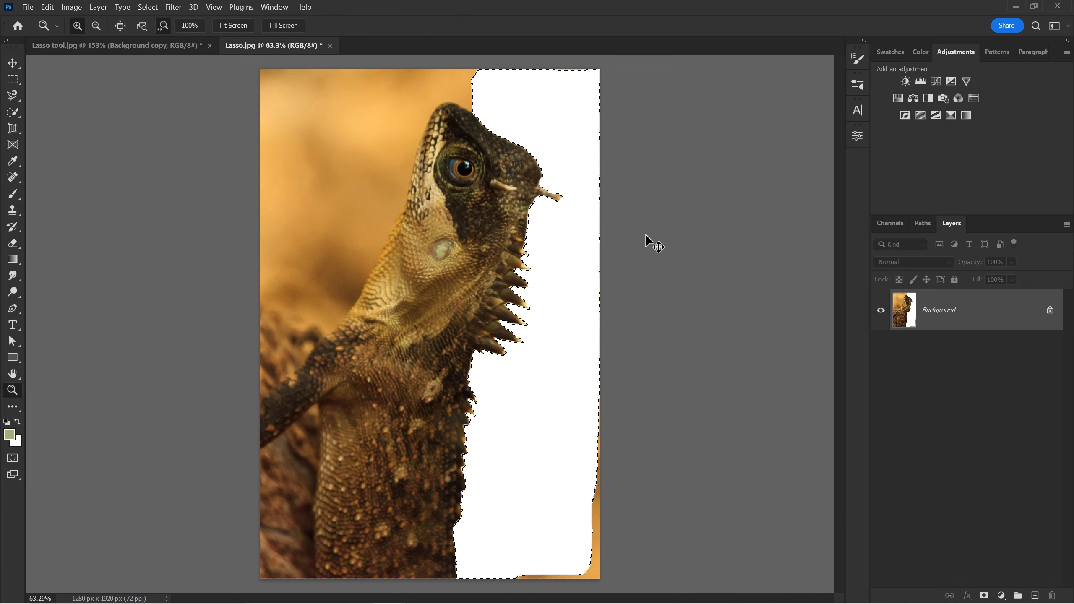
pyautogui.hotkey('ctrl', 'd')
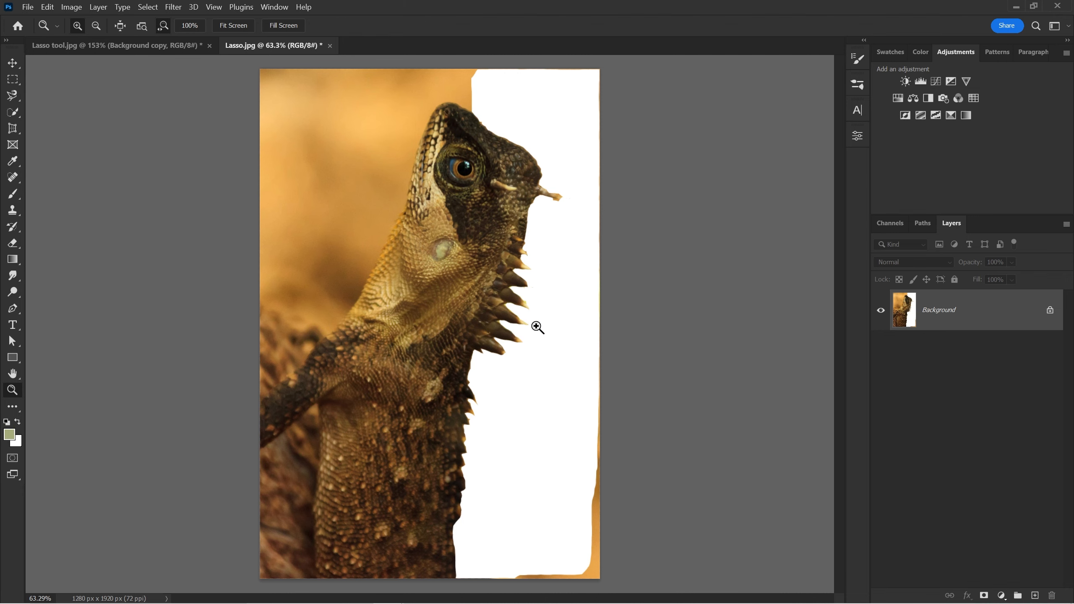
# Step: Check the cut-out edge around the snout horn, and undo the deselection and the white fill
pyautogui.moveTo(523, 310); pyautogui.dragTo(462, 320)
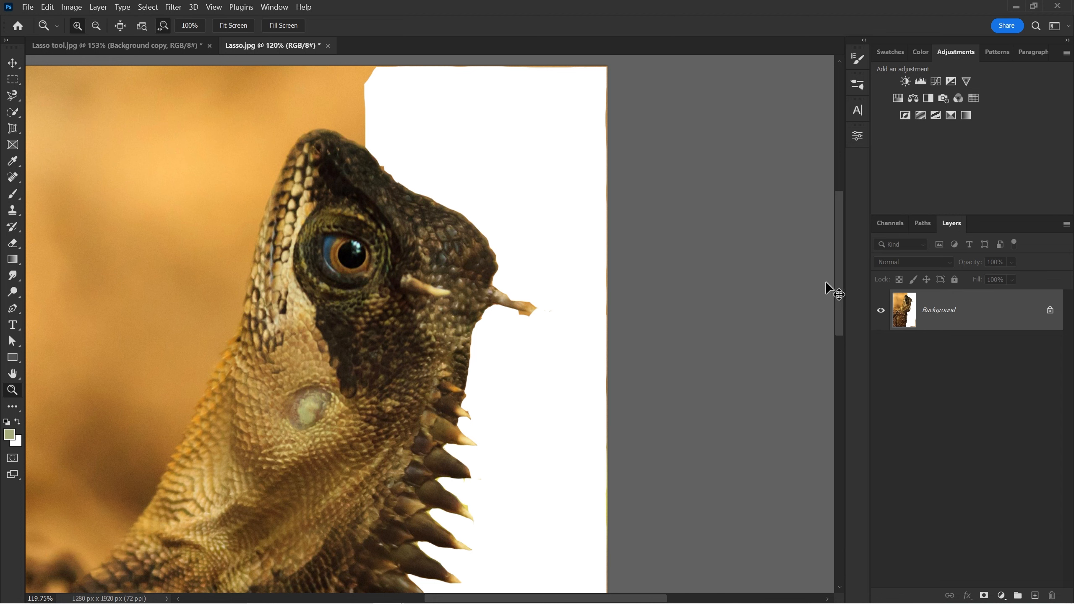
pyautogui.moveTo(599, 371); pyautogui.dragTo(573, 286)
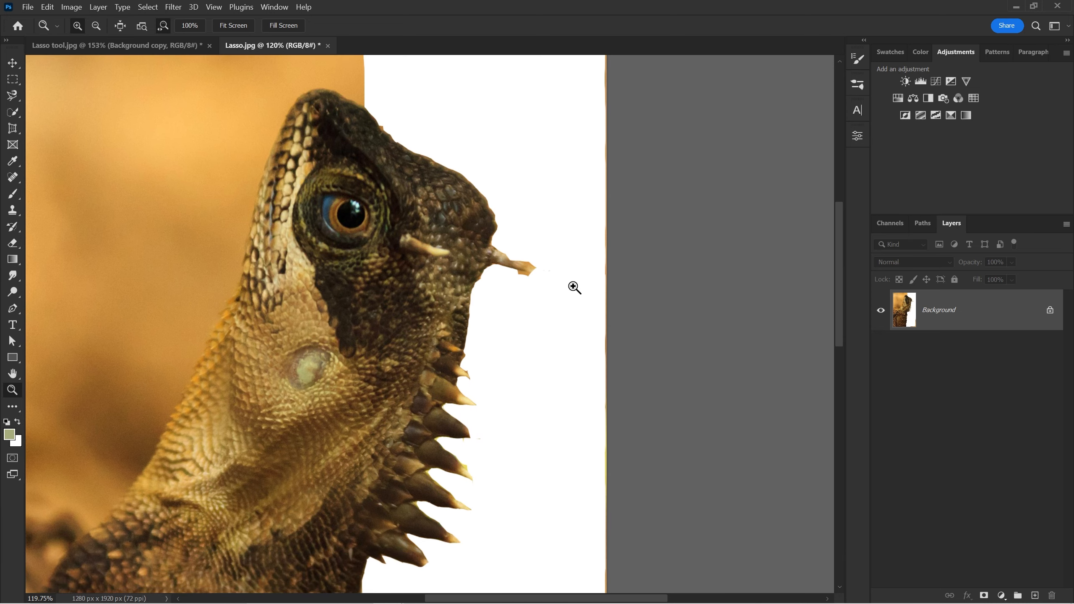
pyautogui.hotkey('ctrl', 'z')
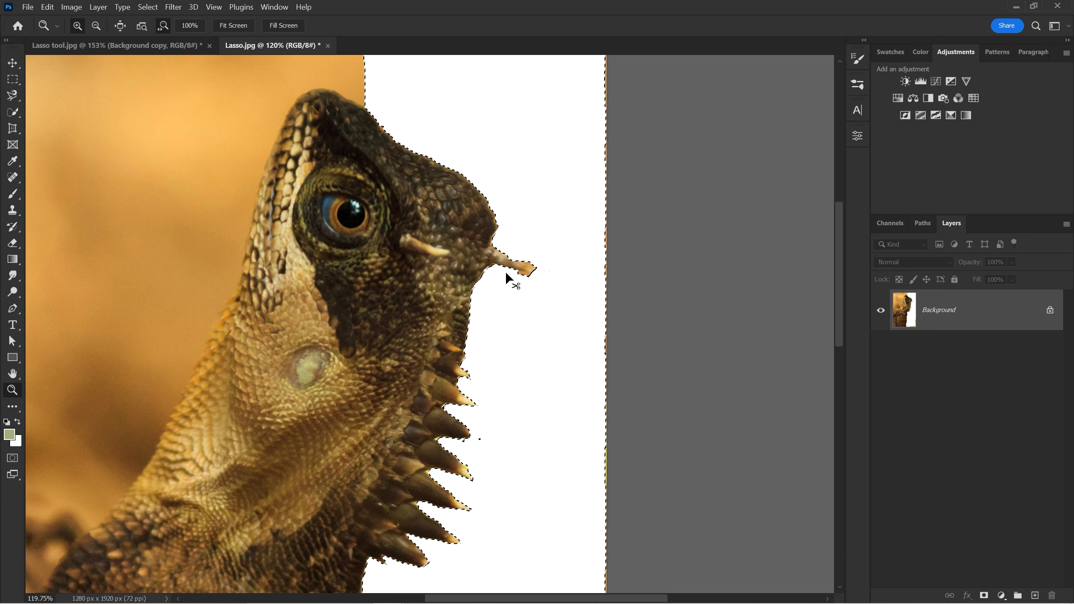
pyautogui.hotkey('ctrl', 'z')
# Step: Try to subtract the snout horn's tip from the background selection with the Magnetic Lasso
pyautogui.moveTo(535, 270); pyautogui.dragTo(558, 244)
pyautogui.click(491, 291)
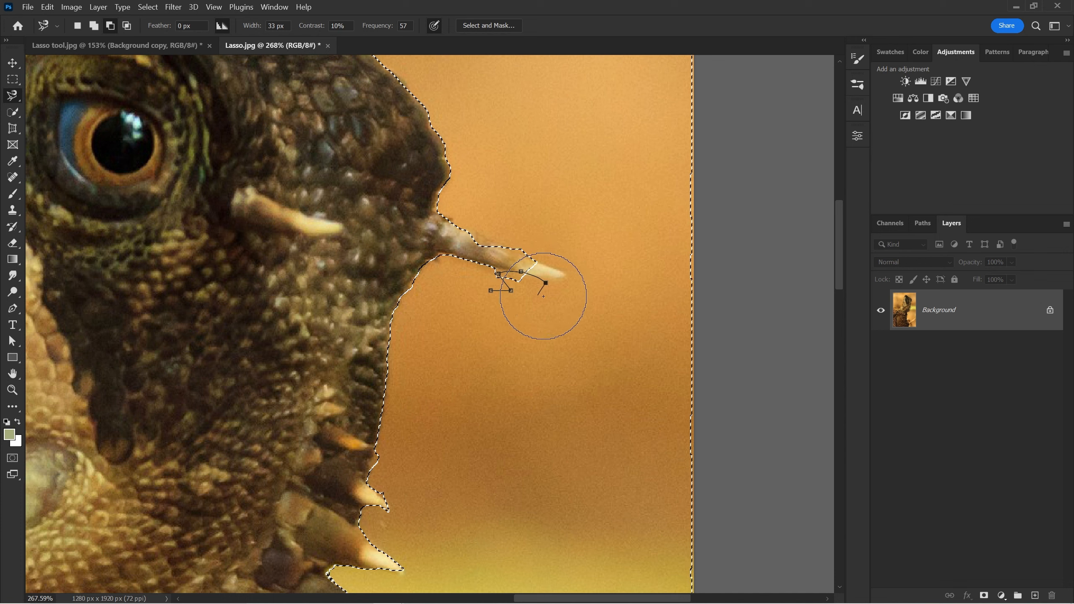
pyautogui.press('Return')
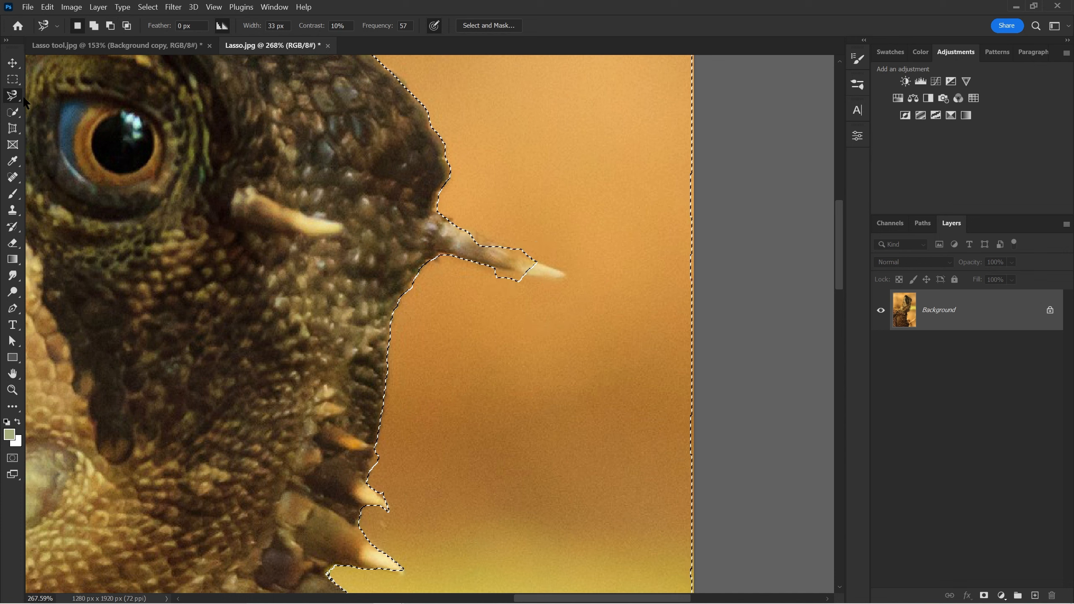
# Step: Subtract the snout horn's tip from the background selection with the freehand Lasso and correct the outline along the horn
pyautogui.rightClick(22, 97)
pyautogui.click(31, 107)
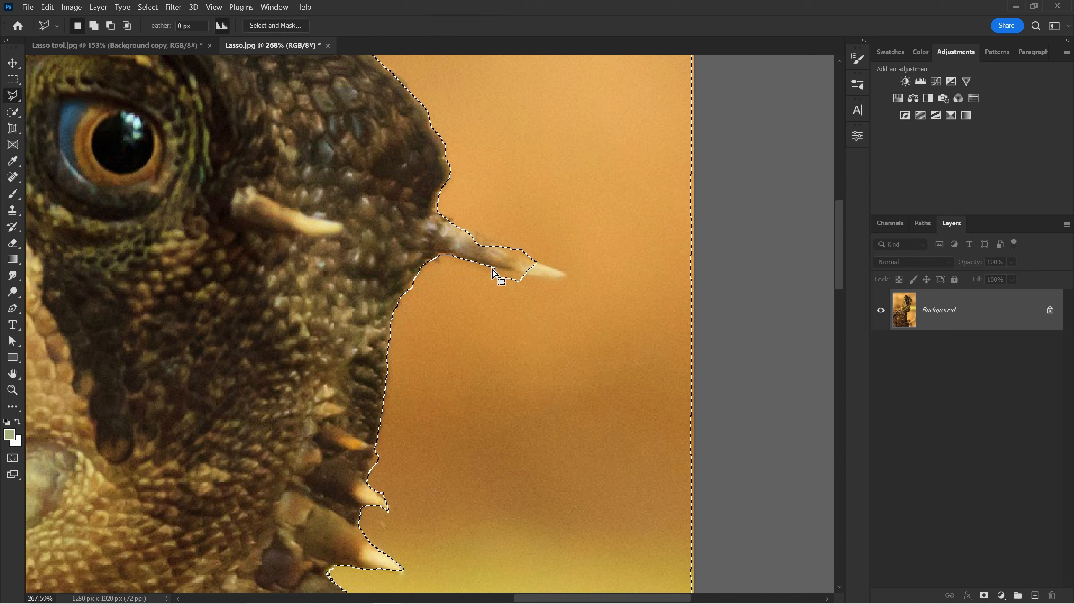
pyautogui.rightClick(13, 95)
pyautogui.click(57, 96)
pyautogui.moveTo(490, 268)
pyautogui.mouseDown()
pyautogui.moveTo(535, 287)
pyautogui.moveTo(493, 299)
pyautogui.moveTo(506, 269)
pyautogui.moveTo(532, 282)
pyautogui.moveTo(541, 264)
pyautogui.moveTo(503, 267)
pyautogui.moveTo(538, 274)
pyautogui.mouseUp()
pyautogui.hotkey('ctrl', 'z')
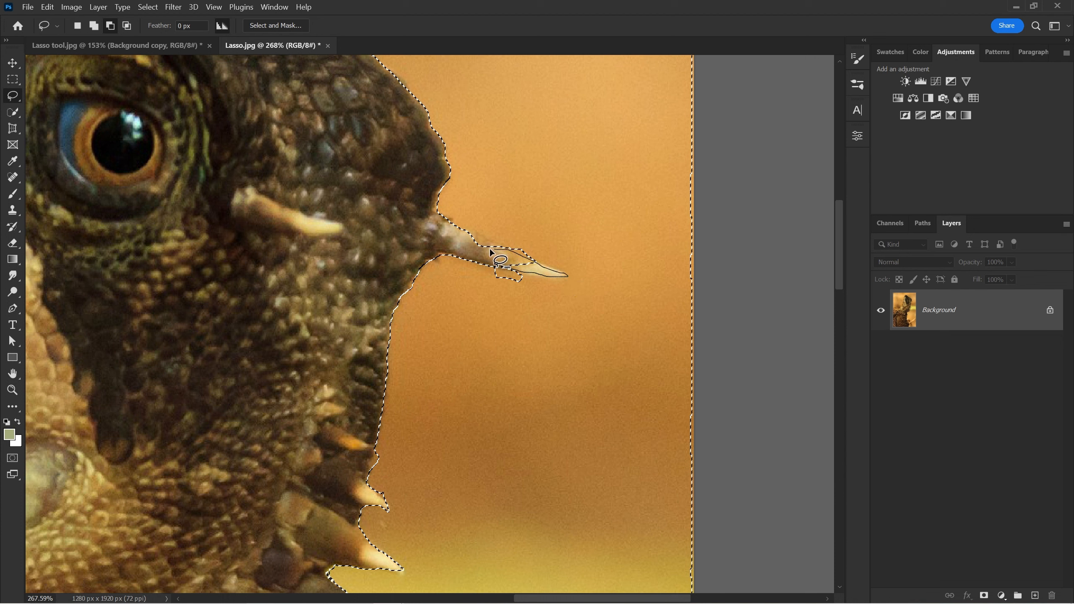
pyautogui.moveTo(490, 248)
pyautogui.mouseDown()
pyautogui.moveTo(529, 280)
pyautogui.moveTo(475, 282)
pyautogui.mouseUp()
pyautogui.moveTo(489, 233)
pyautogui.mouseDown()
pyautogui.moveTo(522, 252)
pyautogui.moveTo(477, 243)
pyautogui.moveTo(472, 254)
pyautogui.moveTo(529, 260)
pyautogui.moveTo(514, 254)
pyautogui.moveTo(537, 227)
pyautogui.moveTo(572, 255)
pyautogui.moveTo(503, 250)
pyautogui.moveTo(523, 219)
pyautogui.moveTo(536, 240)
pyautogui.moveTo(478, 226)
pyautogui.mouseUp()
# Step: Fill the refined background selection with white and deselect it
pyautogui.hotkey('shift', 'F5')
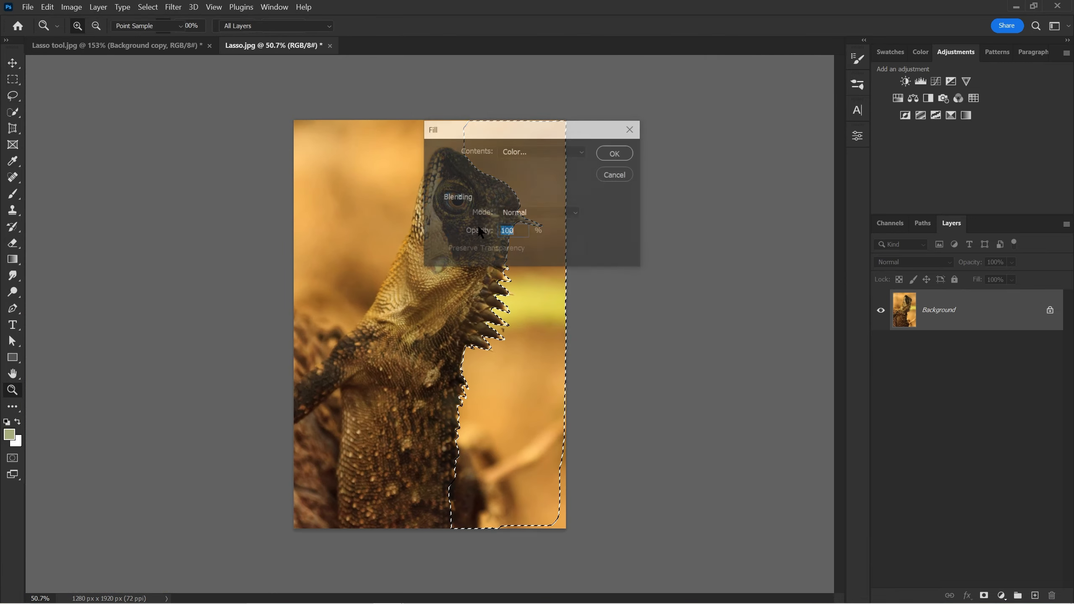
pyautogui.click(625, 155)
pyautogui.moveTo(561, 211); pyautogui.dragTo(480, 281)
pyautogui.hotkey('ctrl', 's')
pyautogui.click(628, 124)
pyautogui.hotkey('ctrl', 'd')
# Step: Undo the deselection and white fill, clear the selection and return to the Lasso tool
pyautogui.hotkey('ctrl', 'z')
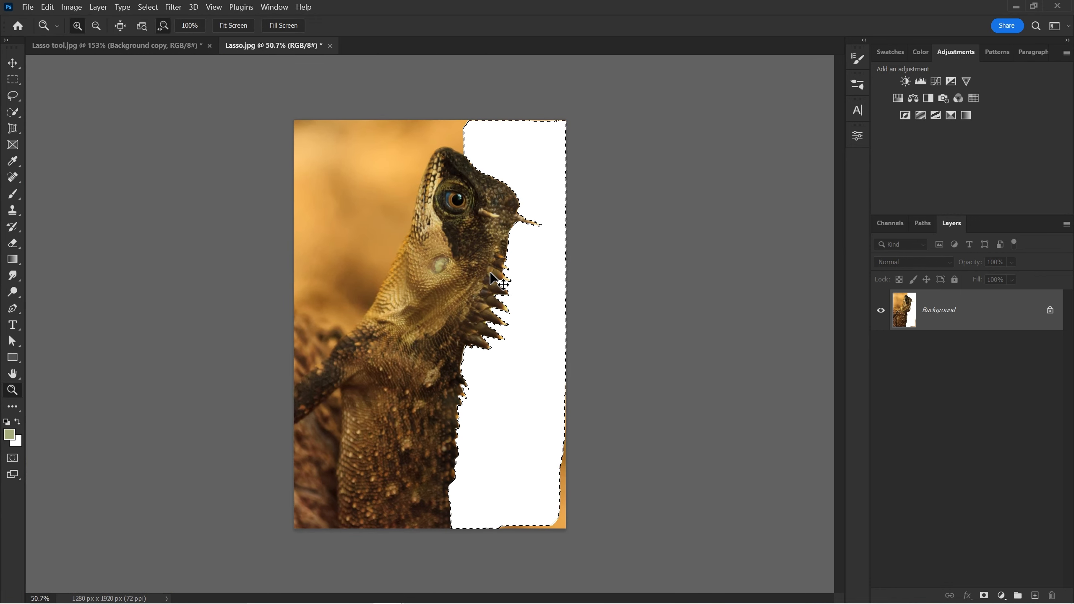
pyautogui.hotkey('ctrl', 'z')
pyautogui.hotkey('ctrl', 'z')
pyautogui.press('l')
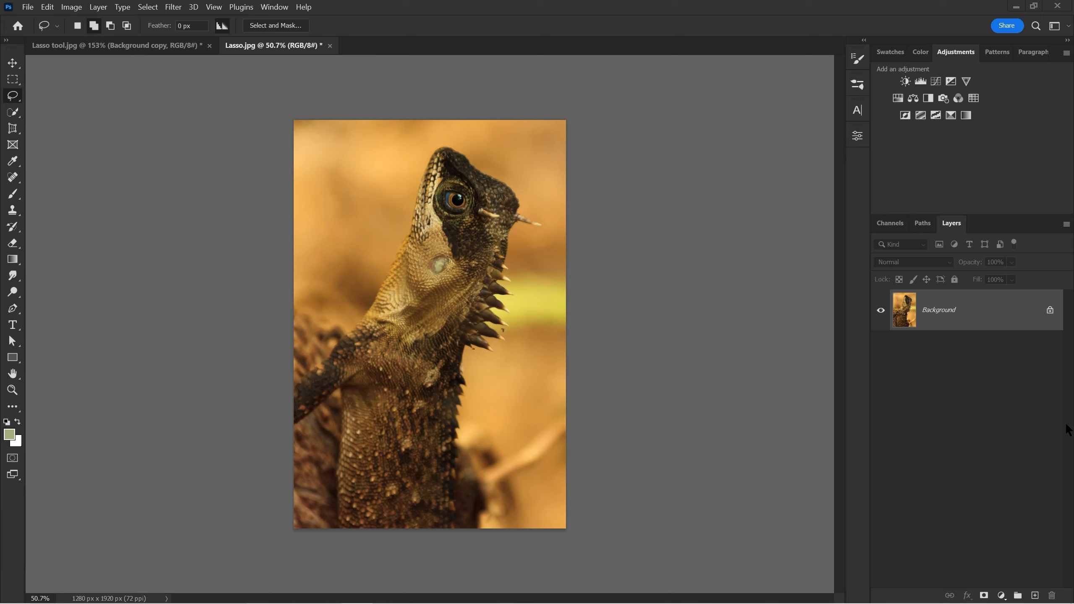